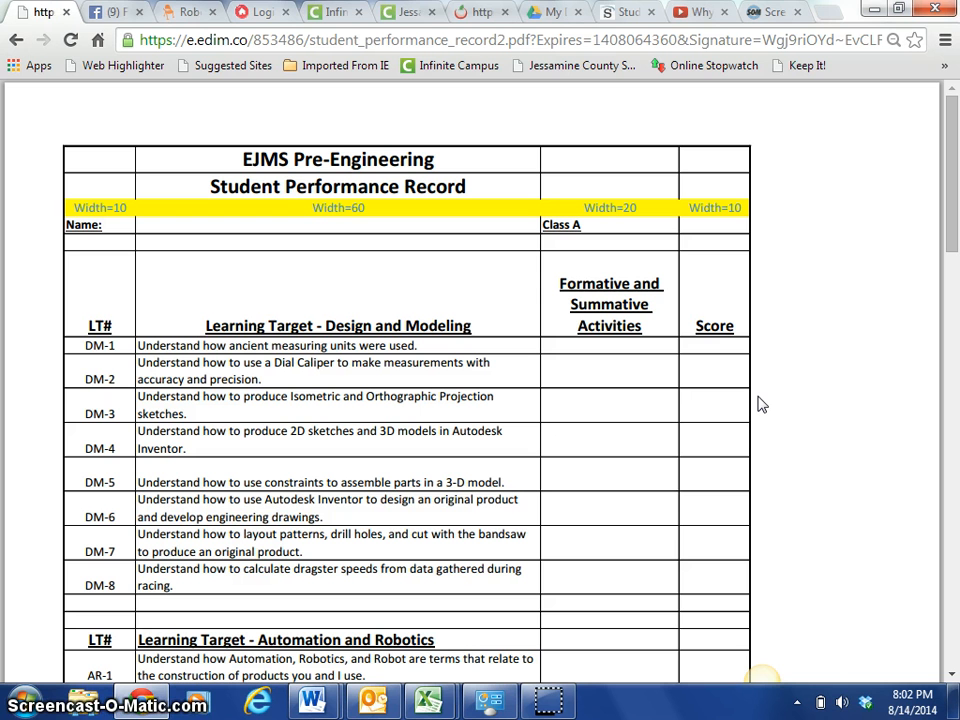
# Step: Check the blank Book1 workbook, then examine the column widths throughout the Student Performance Record PDF in the browser
pyautogui.click(427, 702)
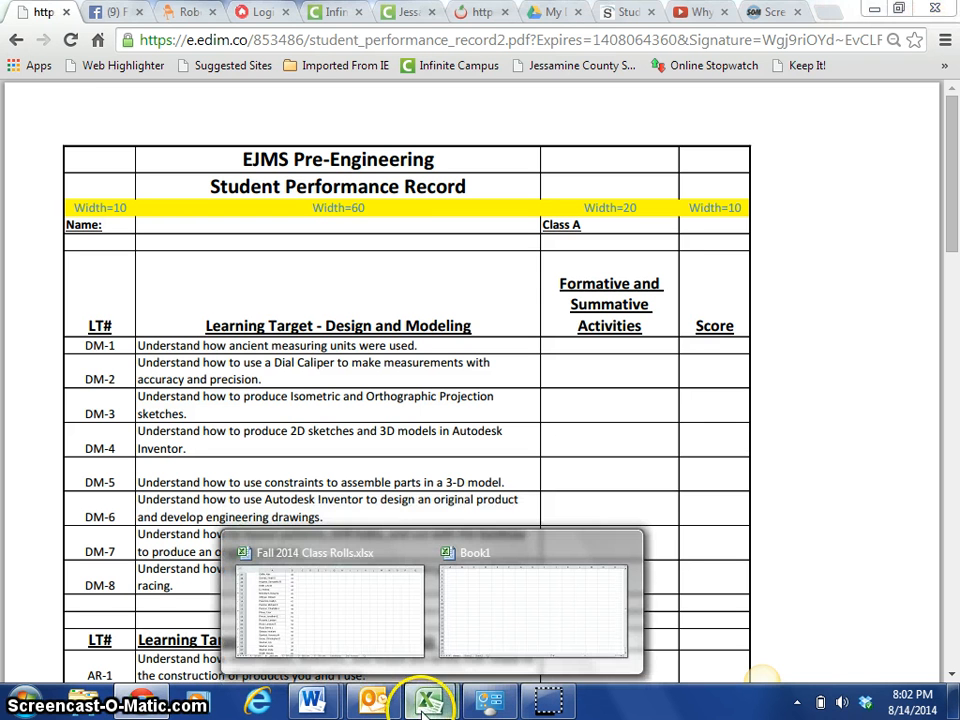
pyautogui.click(499, 606)
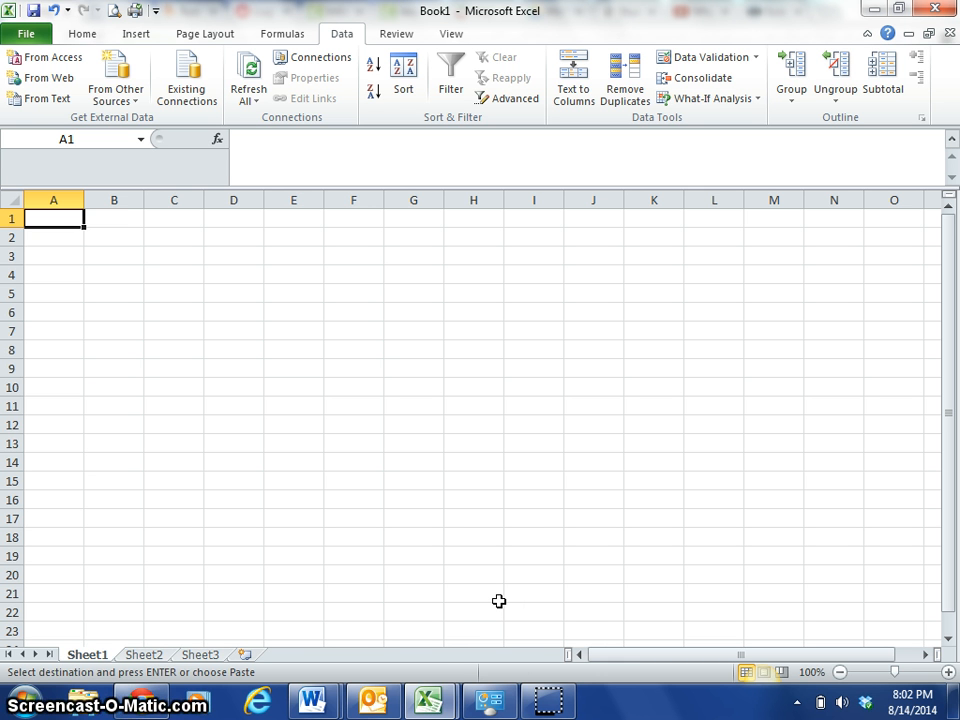
pyautogui.click(143, 700)
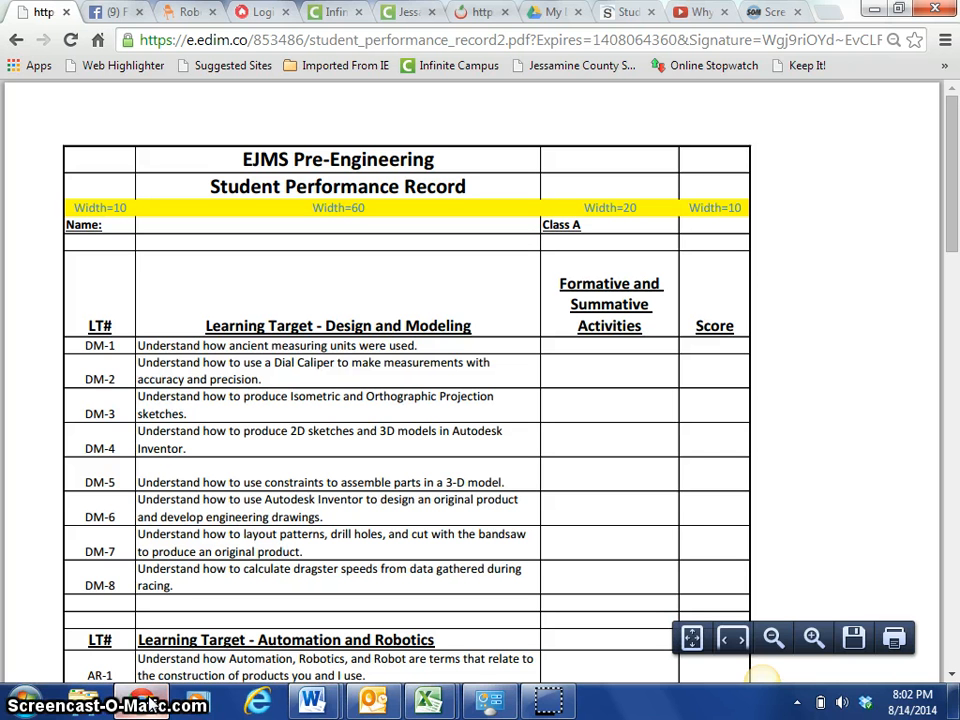
pyautogui.moveTo(954, 204); pyautogui.dragTo(954, 592)
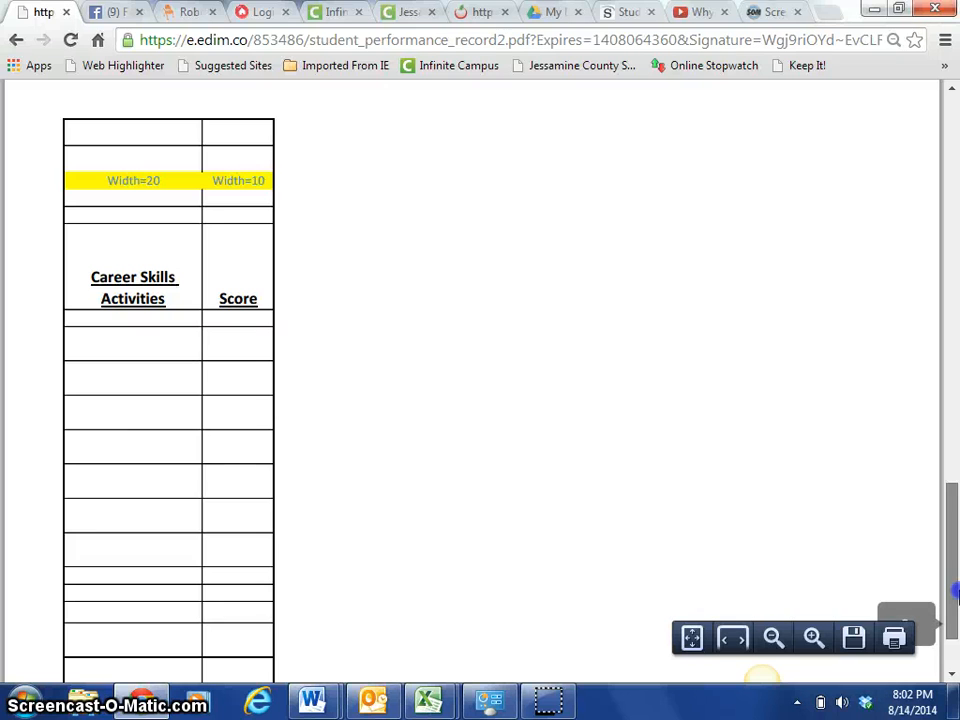
pyautogui.click(953, 586)
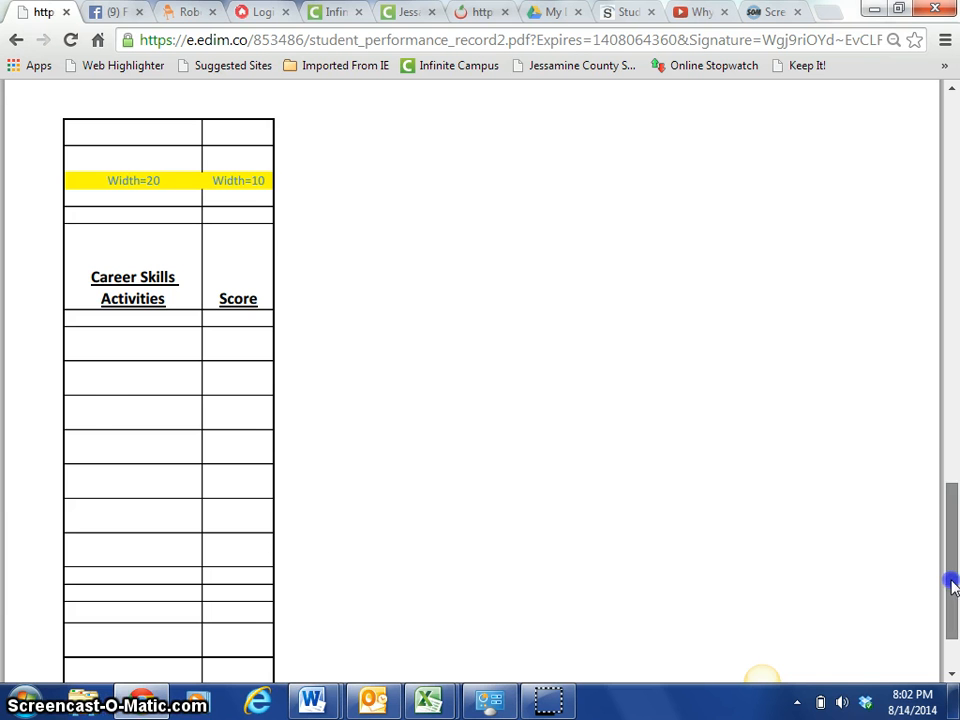
pyautogui.moveTo(953, 586); pyautogui.dragTo(925, 188)
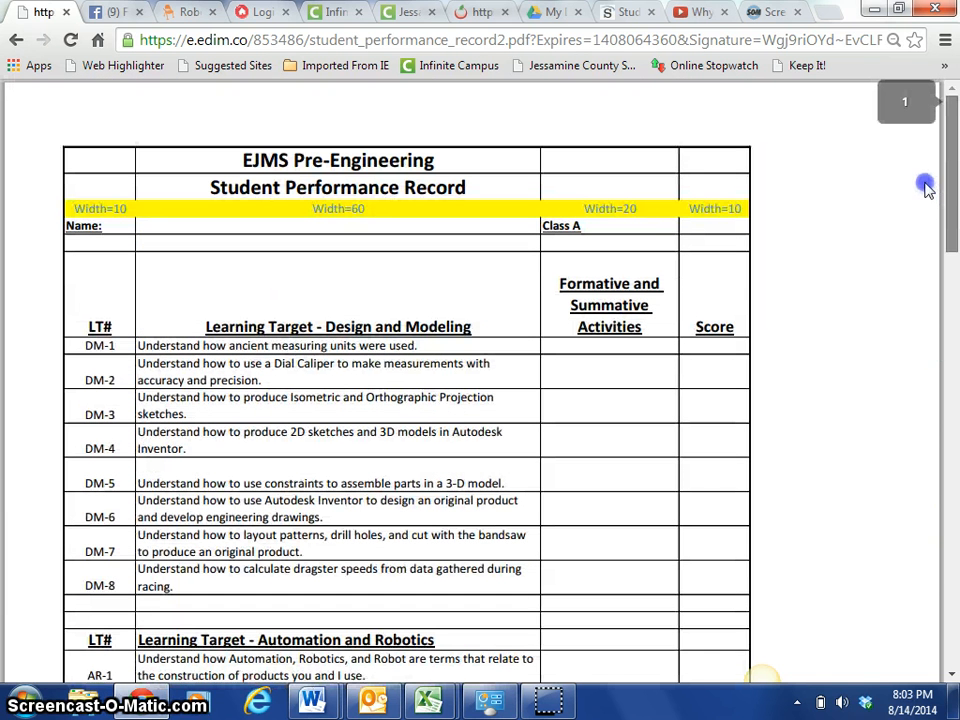
# Step: Switch to the Book1 workbook in Excel and set the width of column A to 10
pyautogui.moveTo(428, 700)
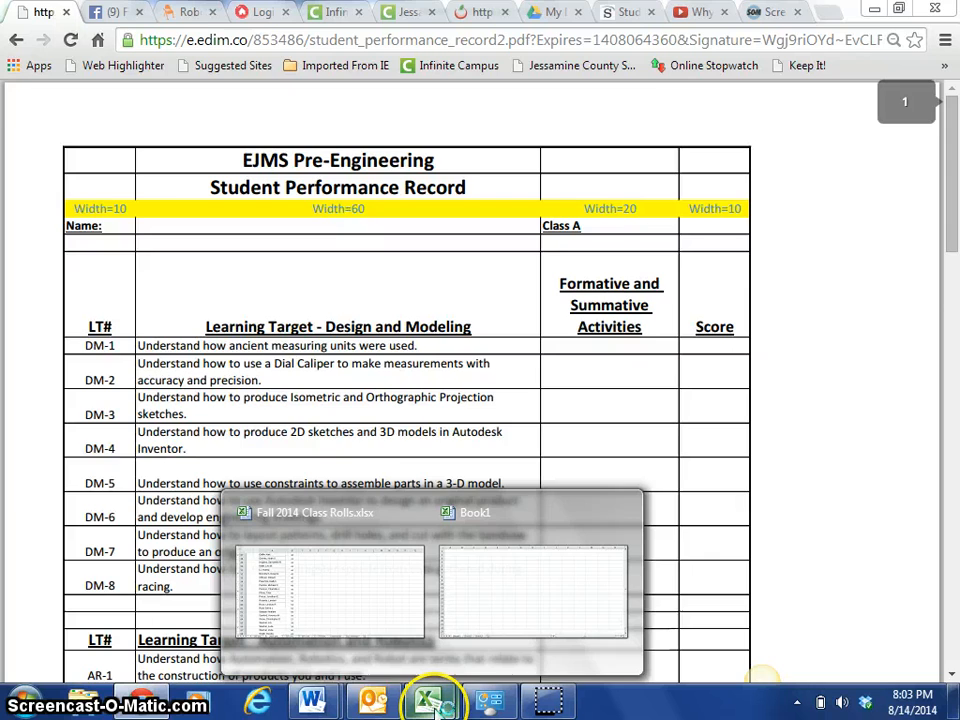
pyautogui.click(510, 660)
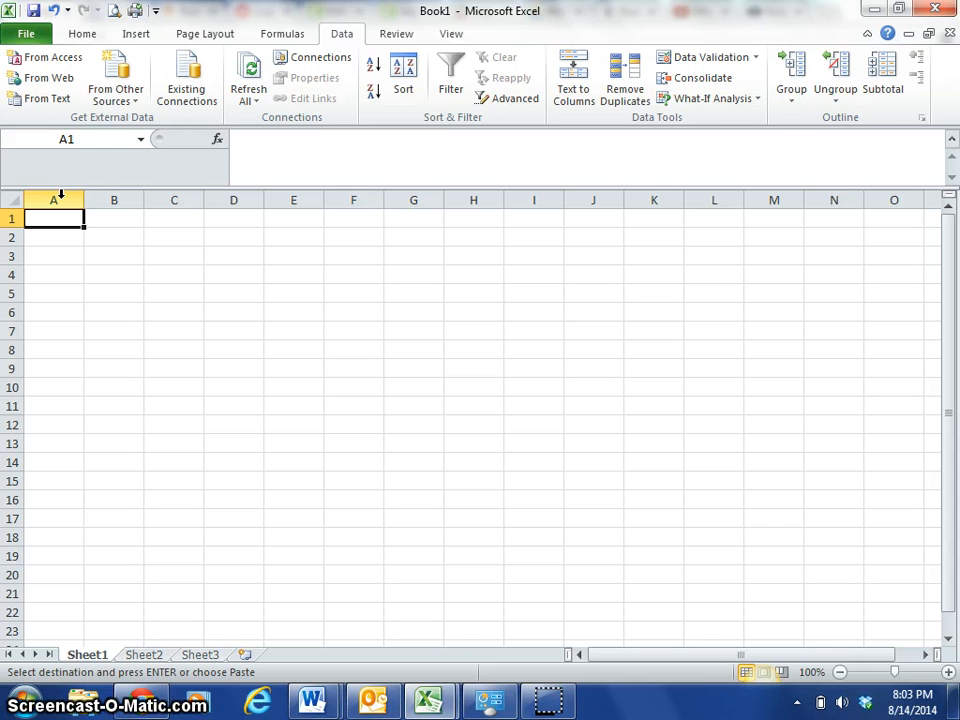
pyautogui.click(60, 195)
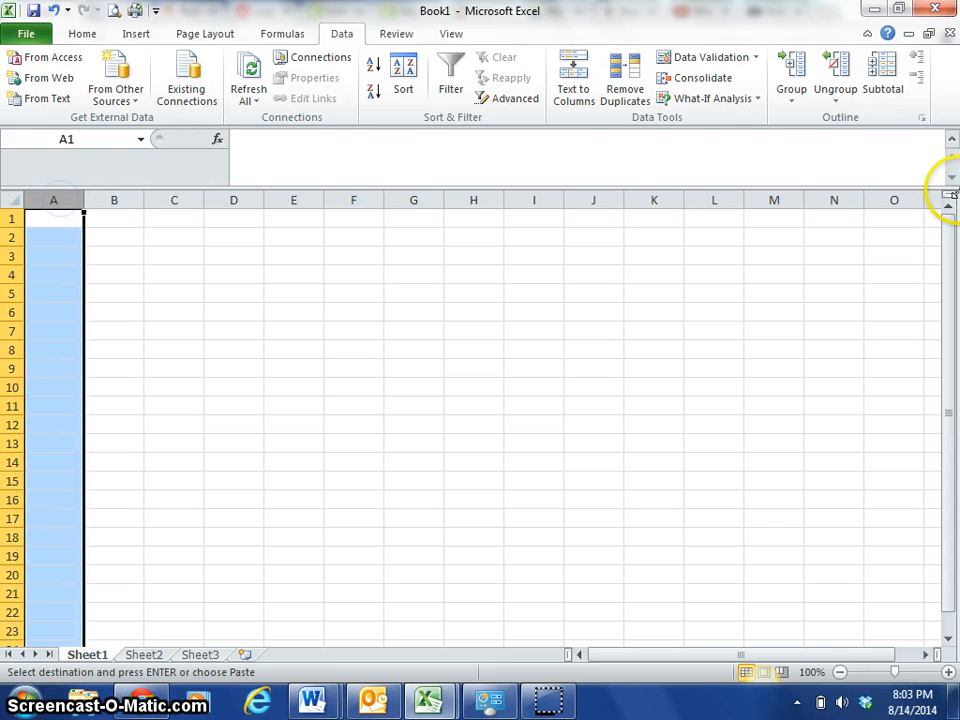
pyautogui.click(84, 34)
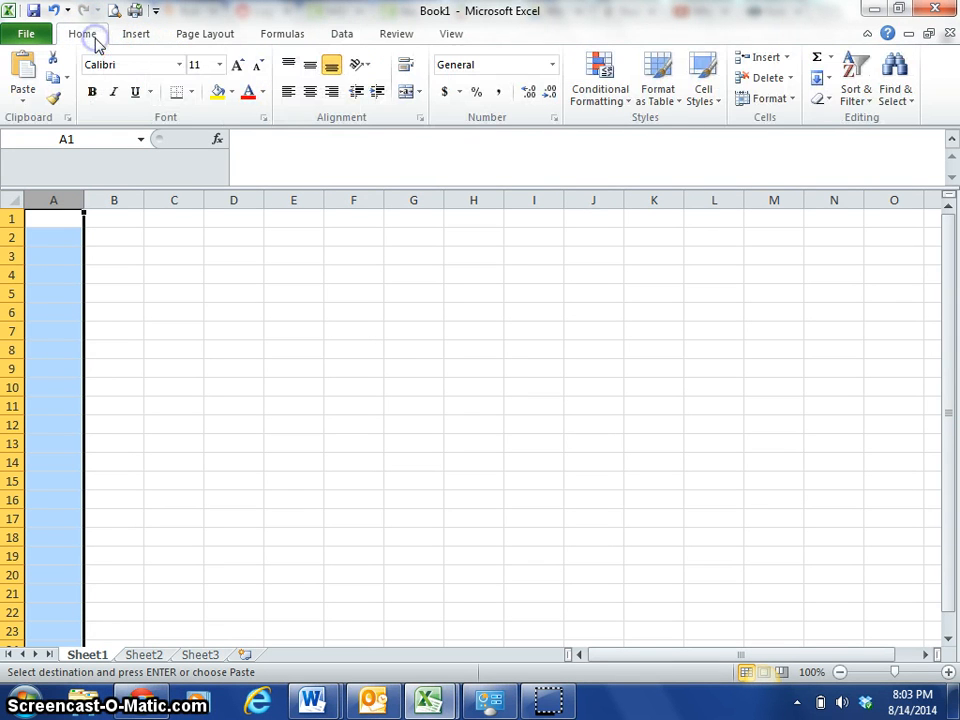
pyautogui.click(784, 102)
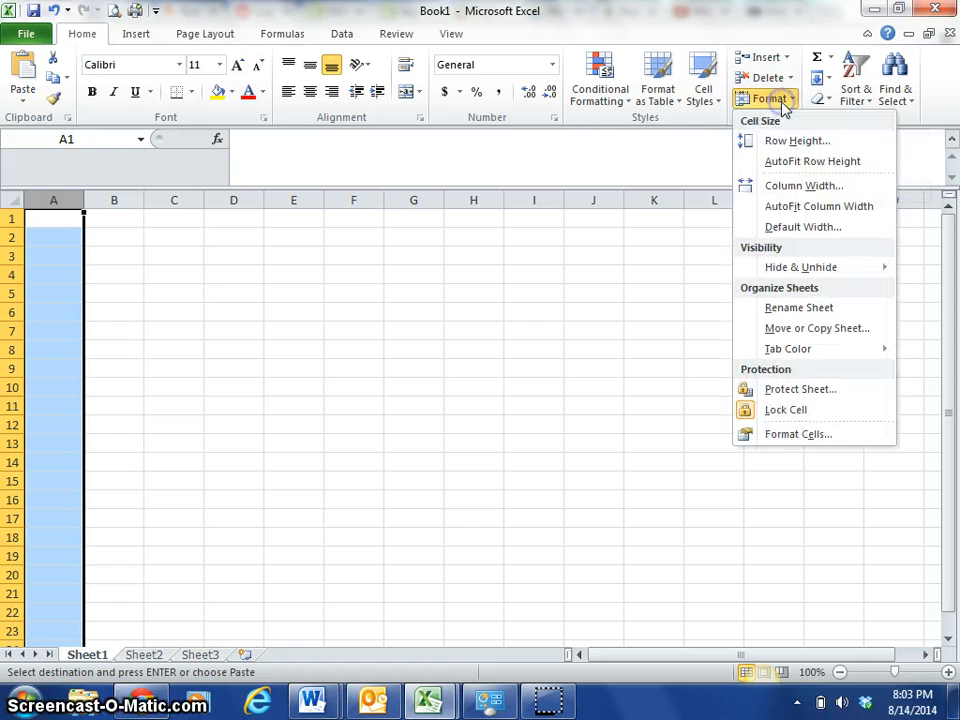
pyautogui.click(786, 187)
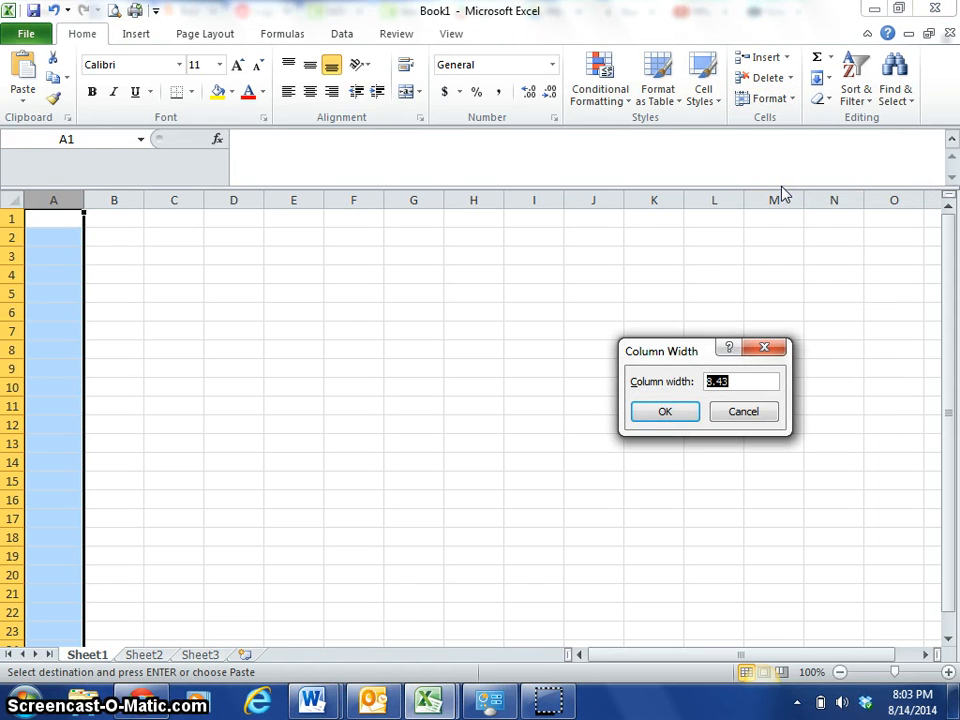
pyautogui.press('Return')
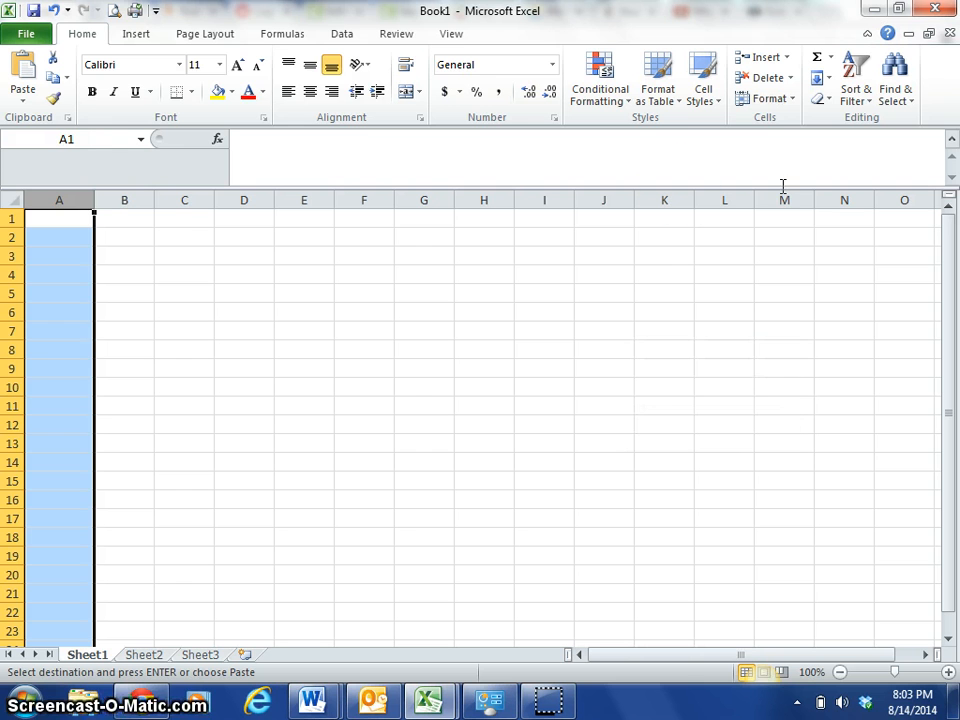
# Step: Set the width of column B to 60
pyautogui.click(126, 201)
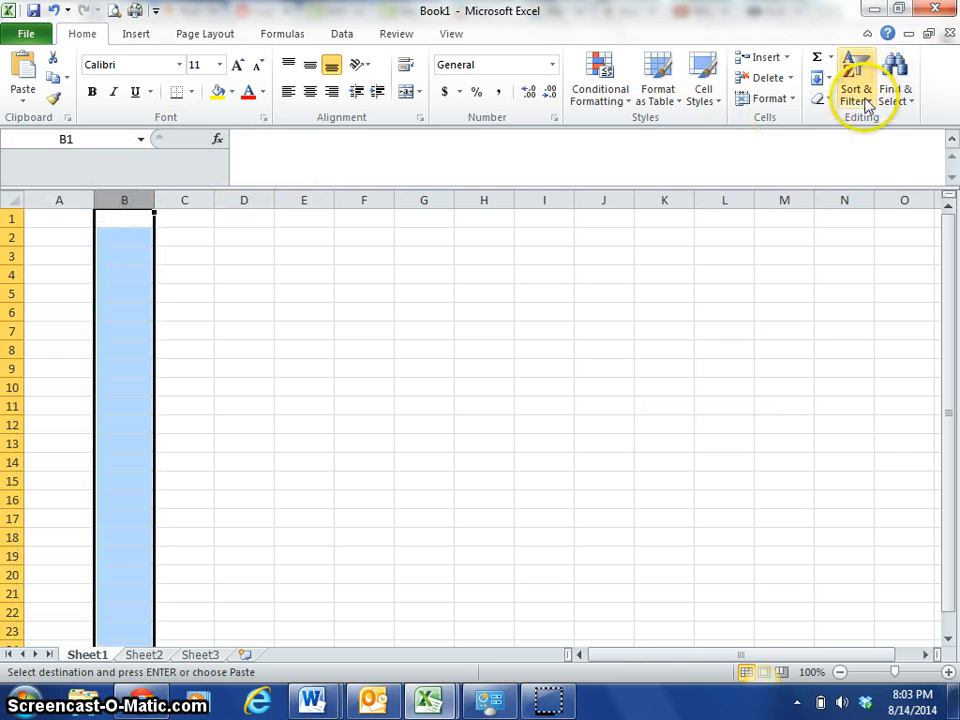
pyautogui.click(775, 100)
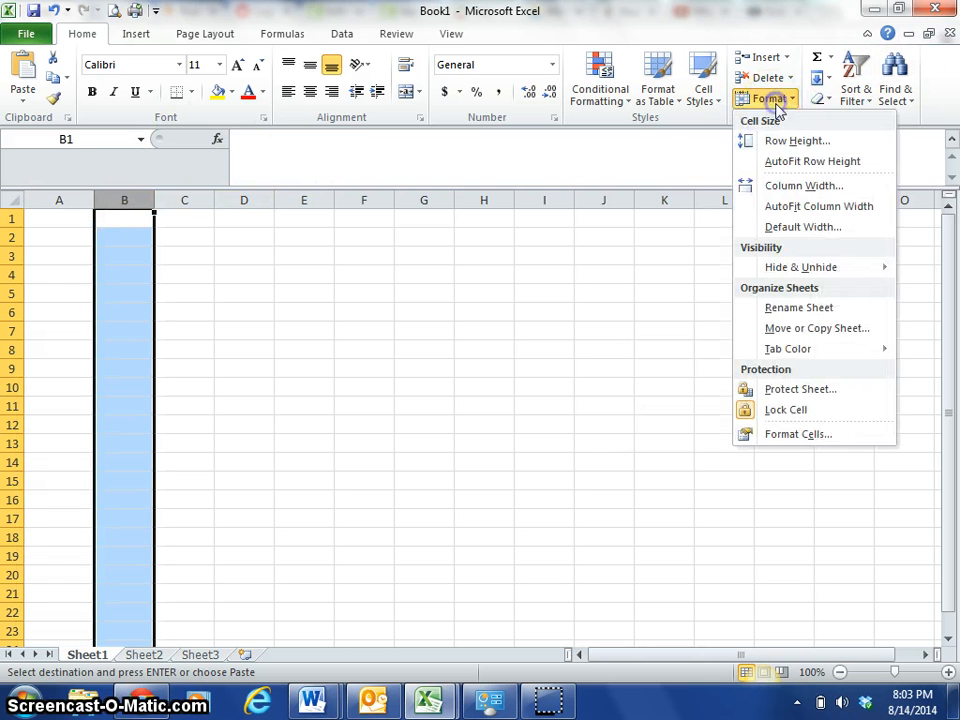
pyautogui.click(800, 186)
pyautogui.write('60')
pyautogui.press('Return')
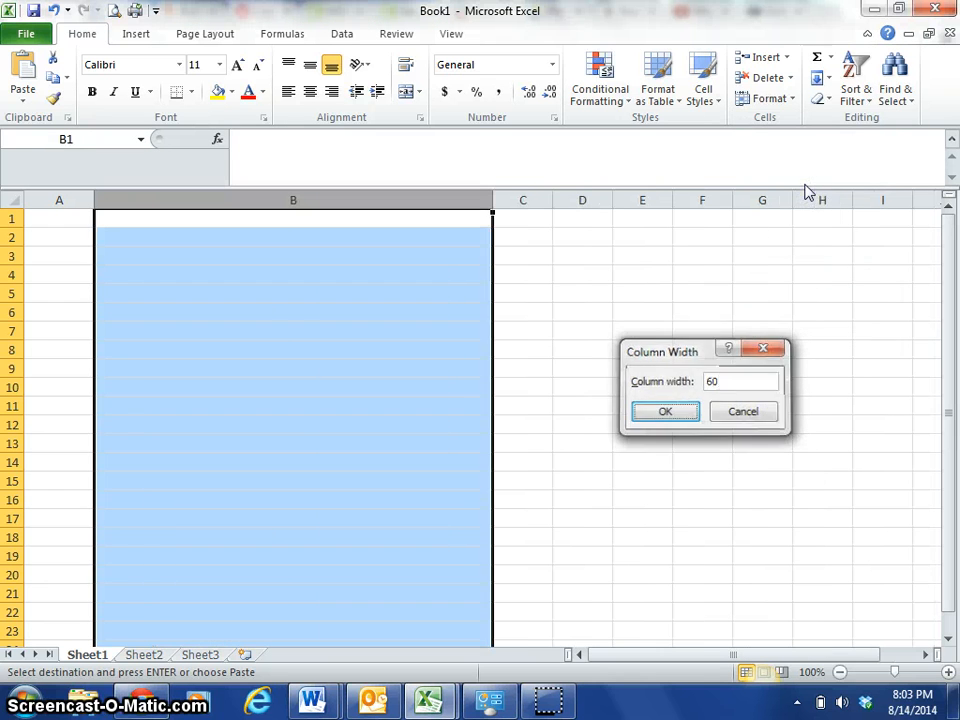
# Step: Set the width of column C to 20
pyautogui.click(516, 199)
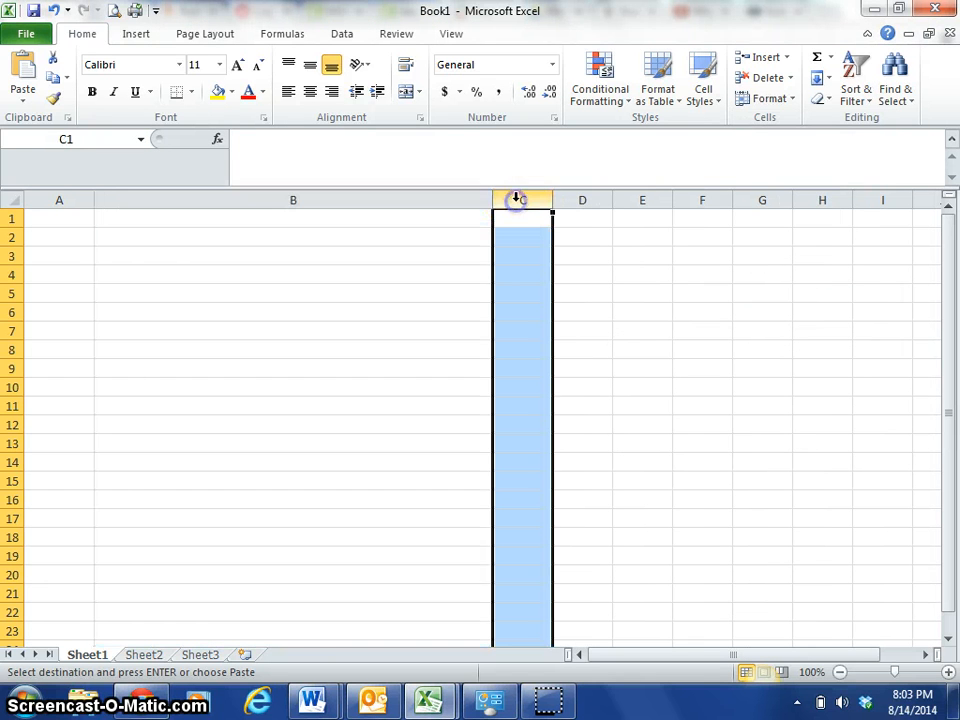
pyautogui.click(762, 97)
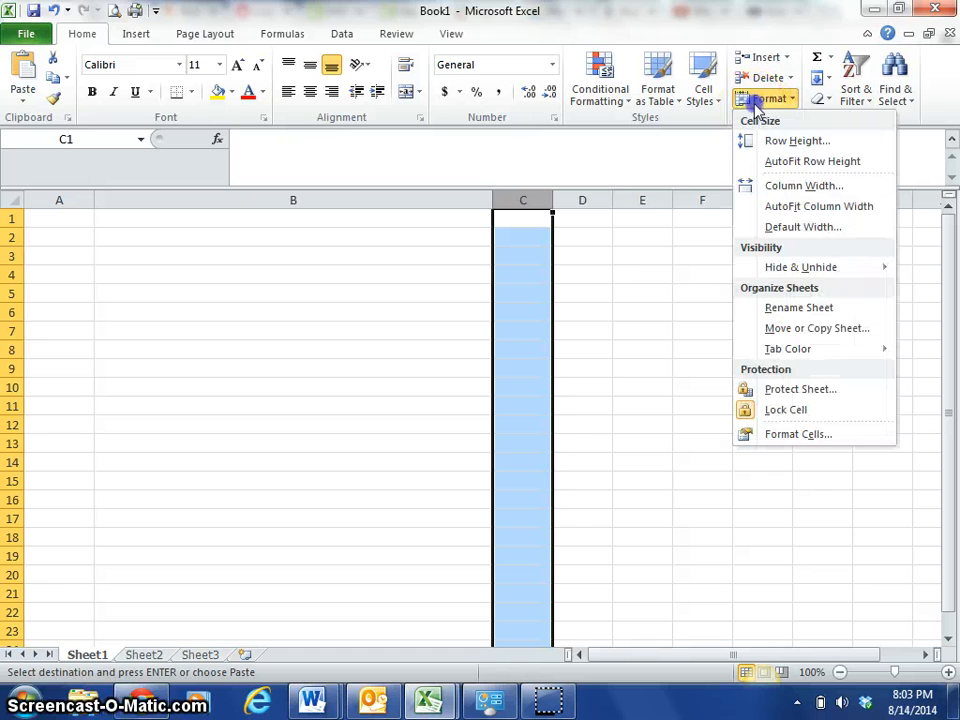
pyautogui.click(808, 187)
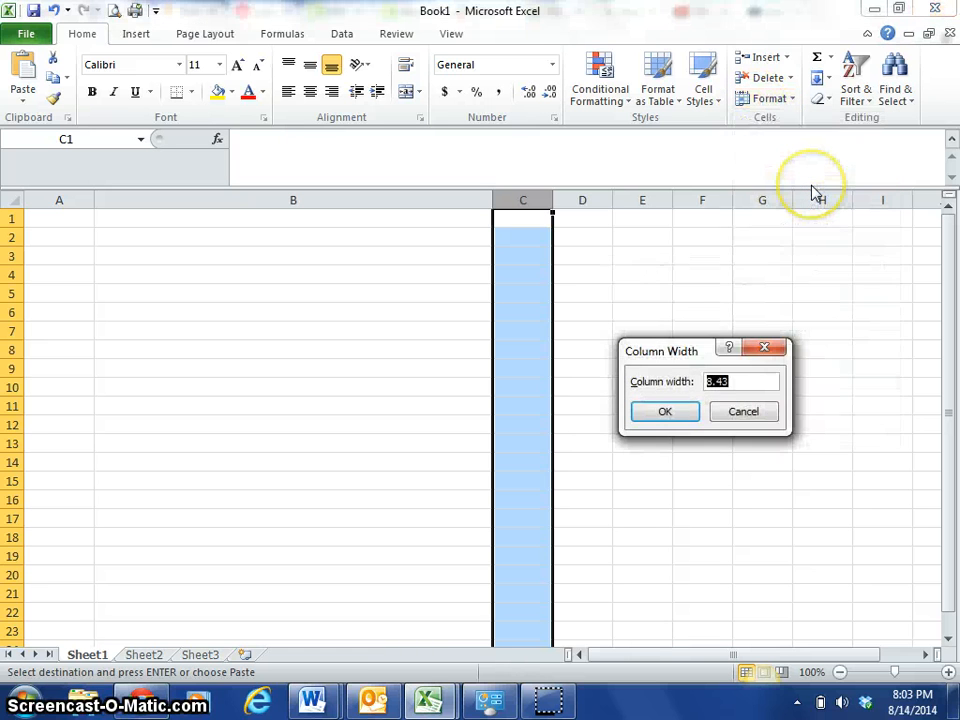
pyautogui.write('20')
pyautogui.press('Return')
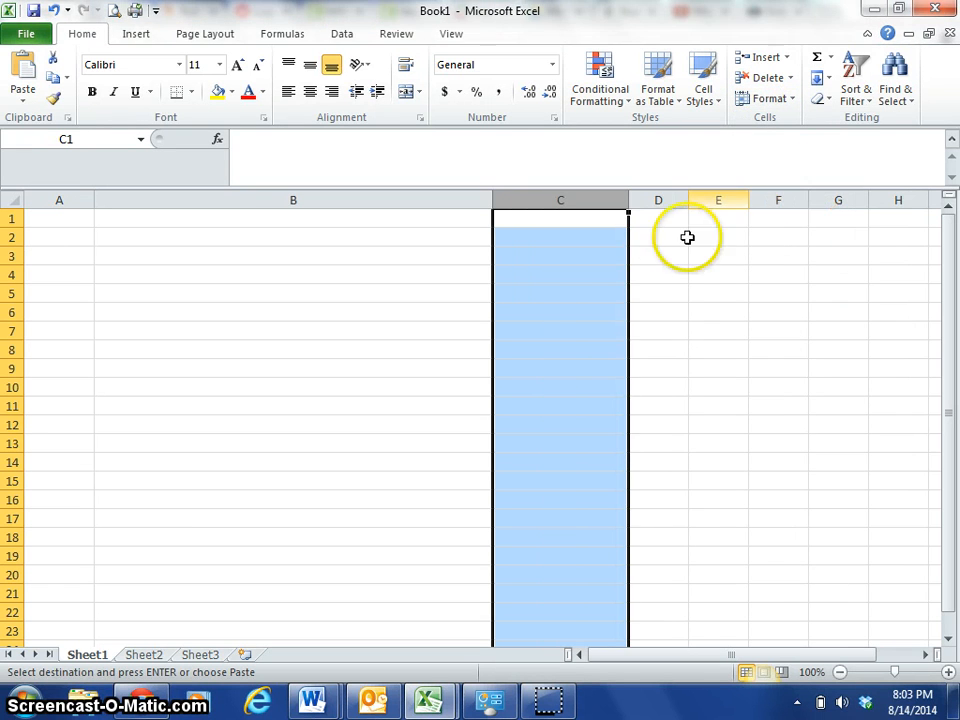
# Step: Set the width of column D to 10
pyautogui.click(665, 200)
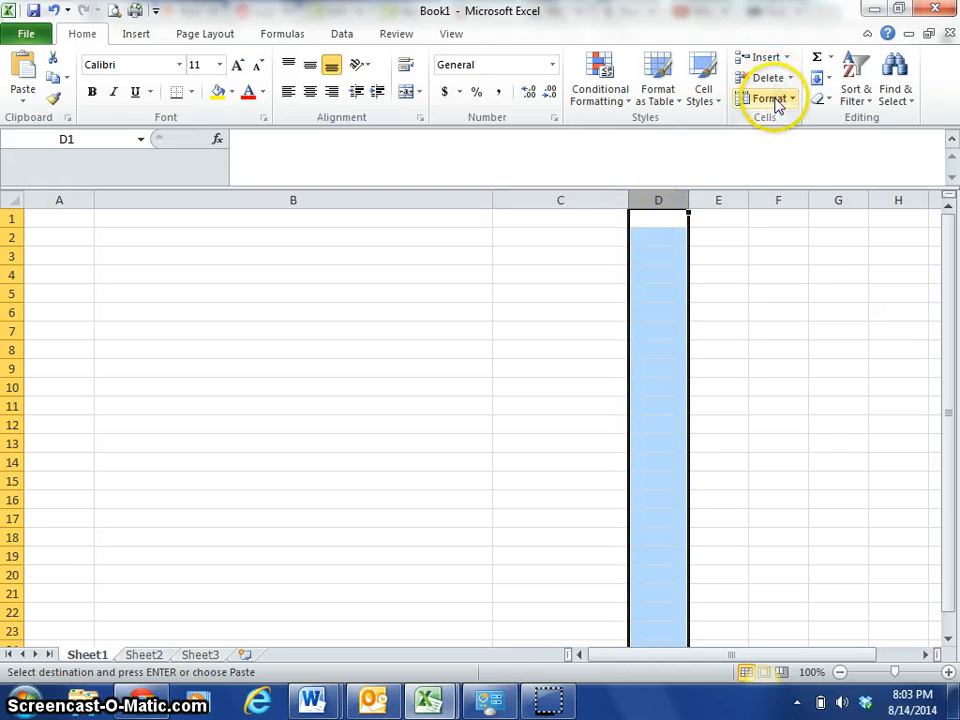
pyautogui.click(774, 98)
pyautogui.click(796, 190)
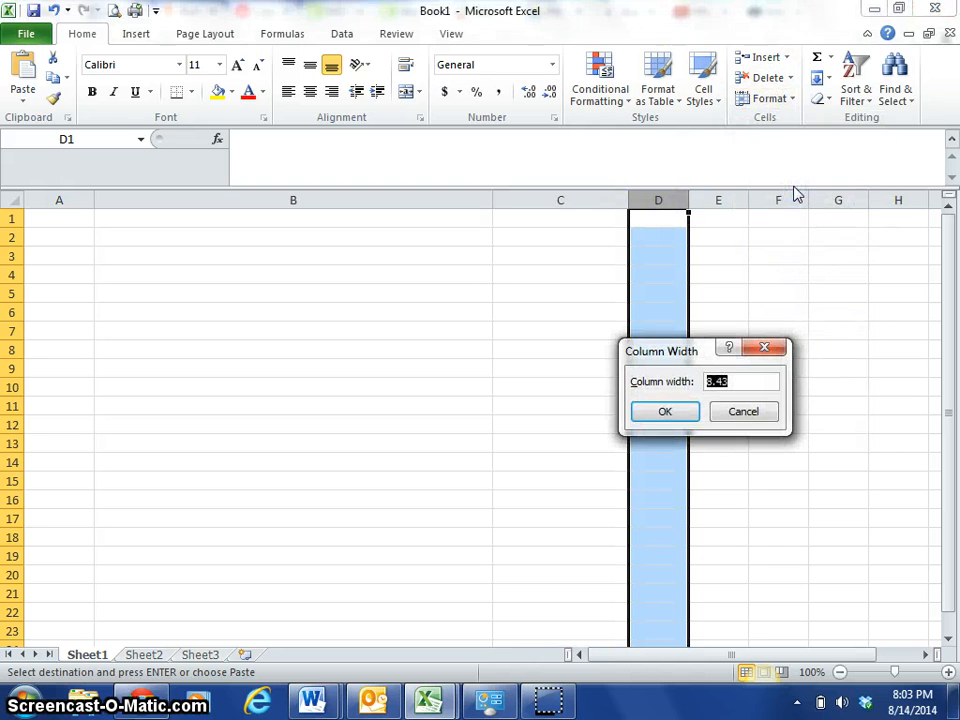
pyautogui.write('10')
pyautogui.press('Return')
# Step: Set the width of column E to 20
pyautogui.click(752, 206)
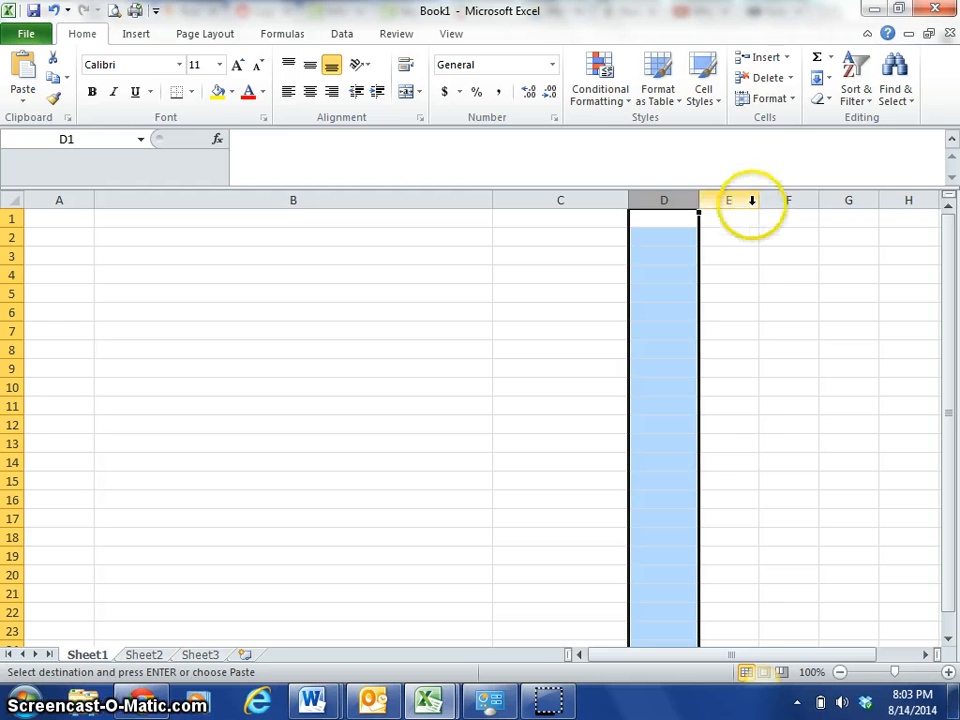
pyautogui.click(776, 98)
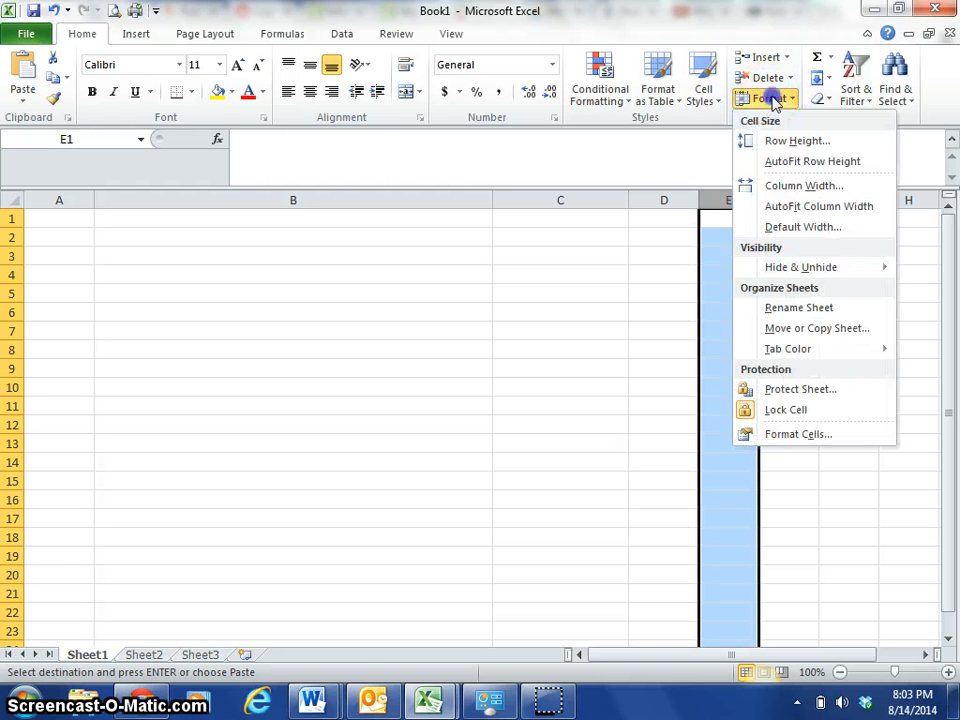
pyautogui.click(782, 188)
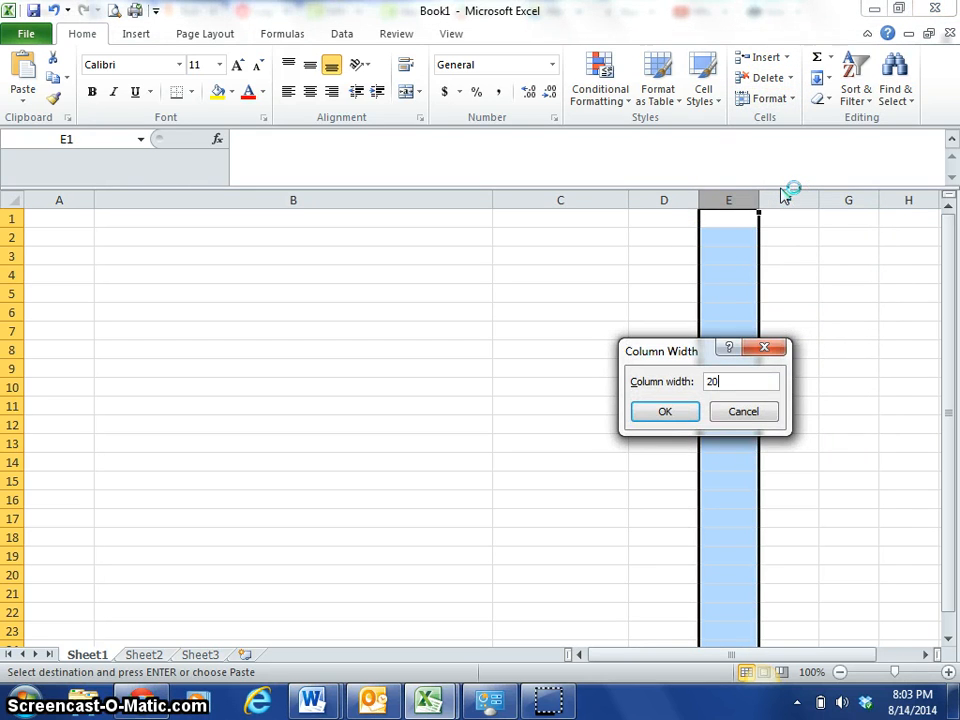
pyautogui.write('20')
pyautogui.press('Return')
# Step: Set the width of column F to 10
pyautogui.click(864, 200)
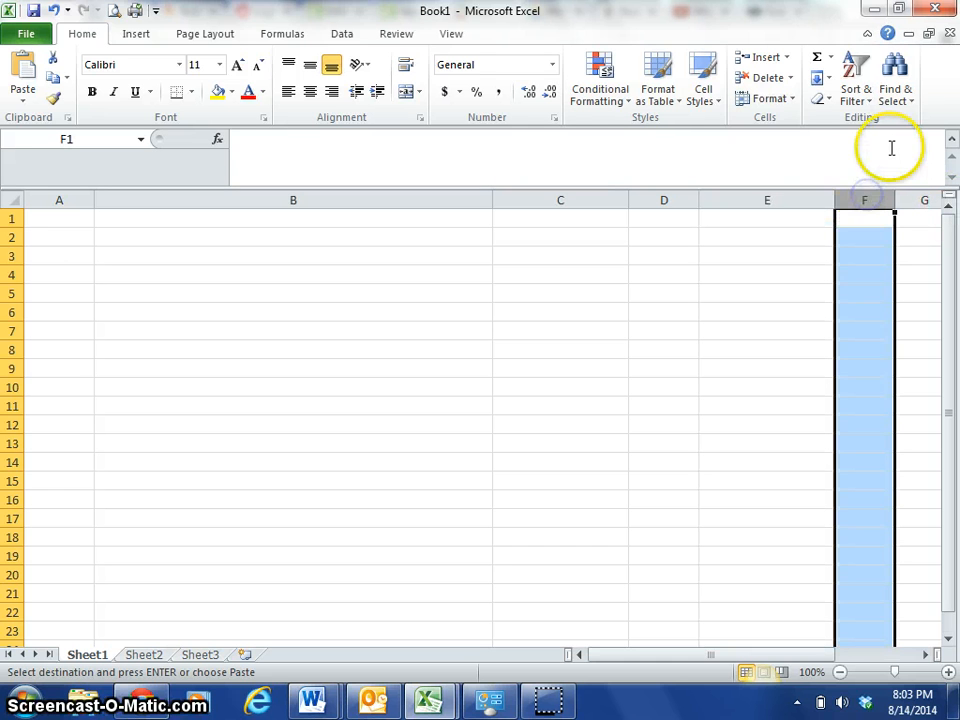
pyautogui.click(774, 100)
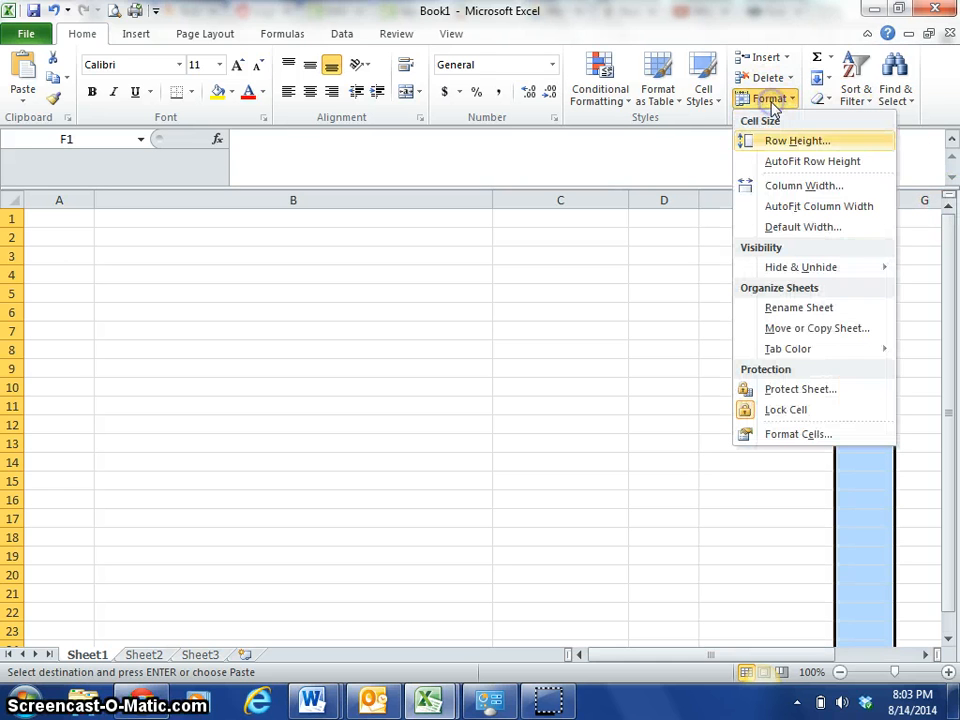
pyautogui.click(782, 192)
pyautogui.write('10')
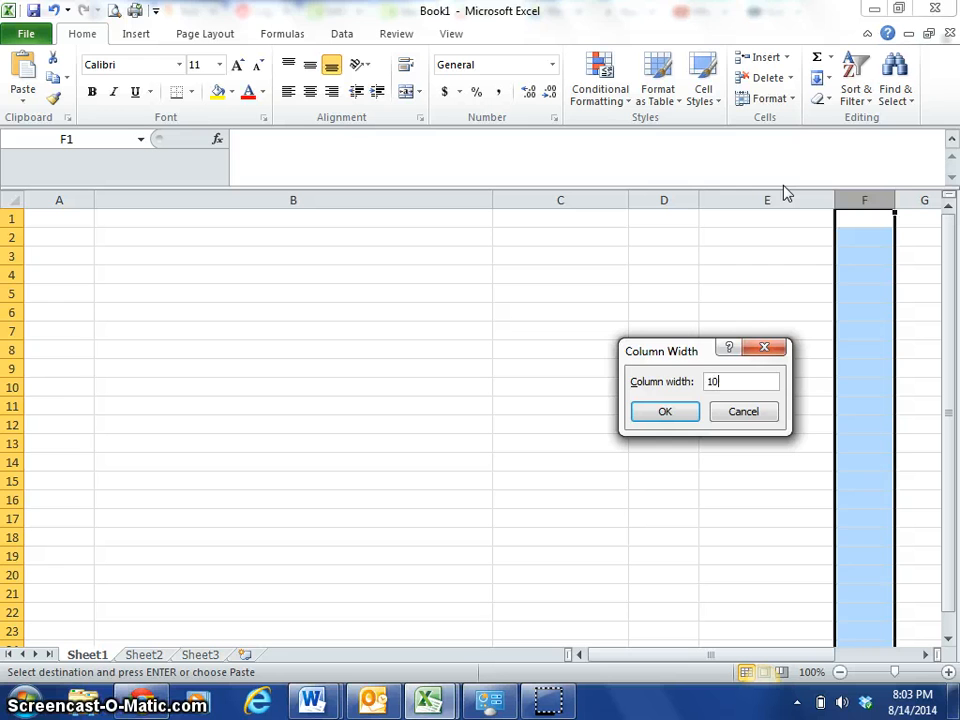
pyautogui.press('Return')
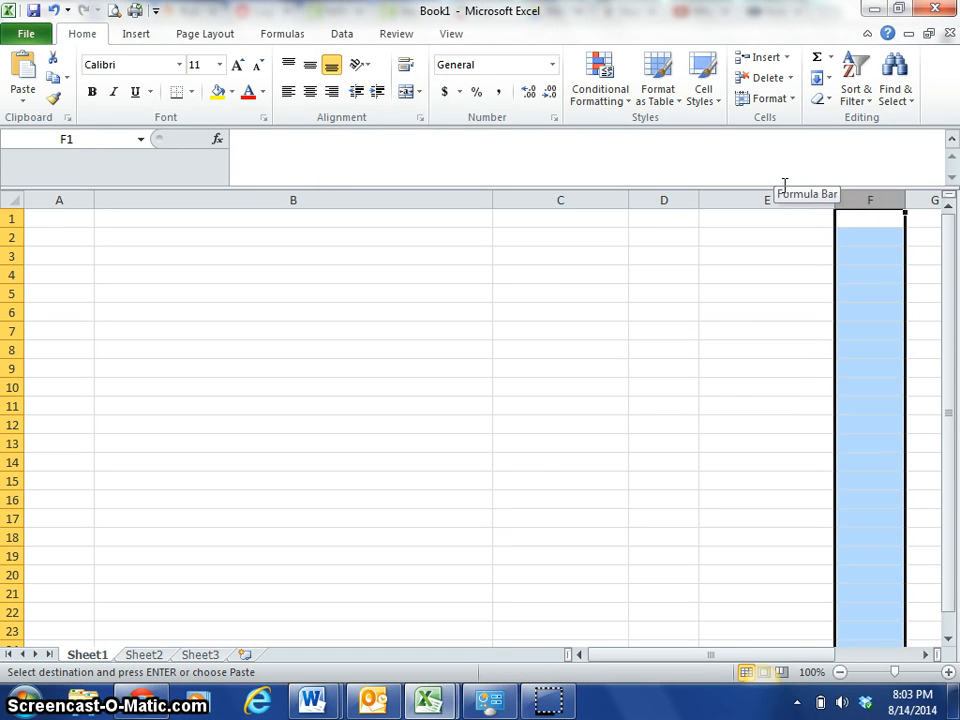
# Step: Check the title in the browser's PDF, return to Book1 in Excel and enter "EJMS Pre-Engineering" in cell B1
pyautogui.click(143, 703)
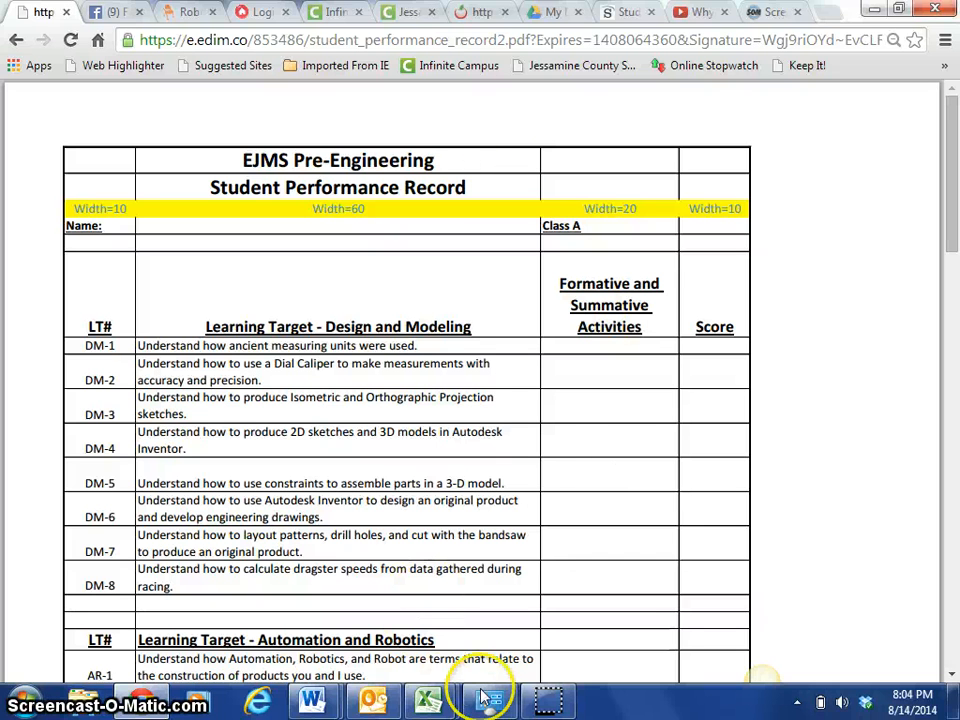
pyautogui.click(428, 703)
pyautogui.click(497, 634)
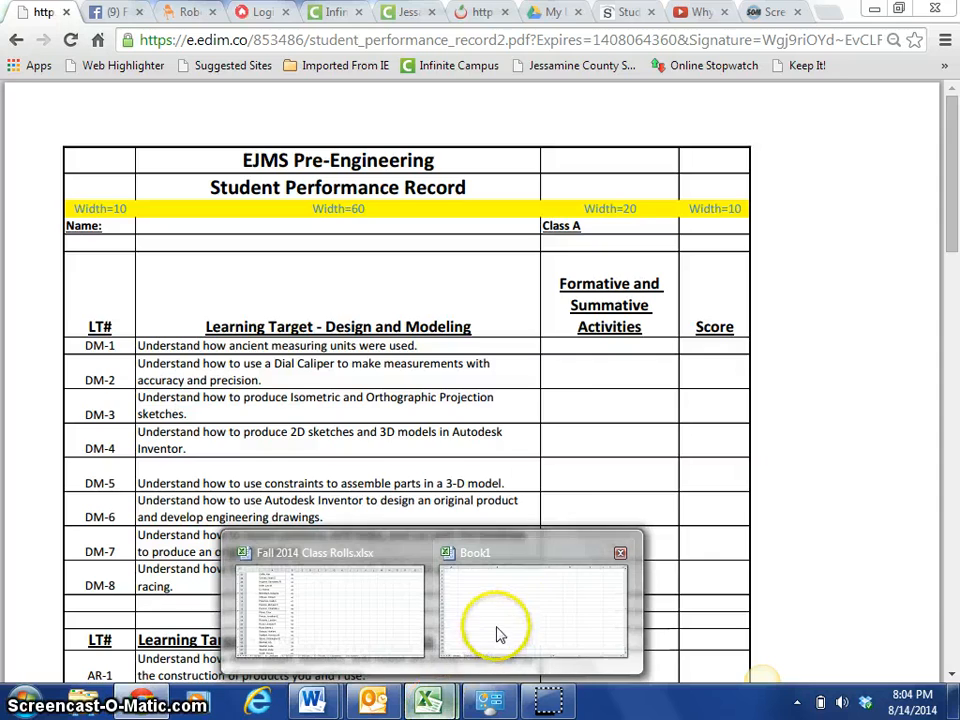
pyautogui.click(349, 224)
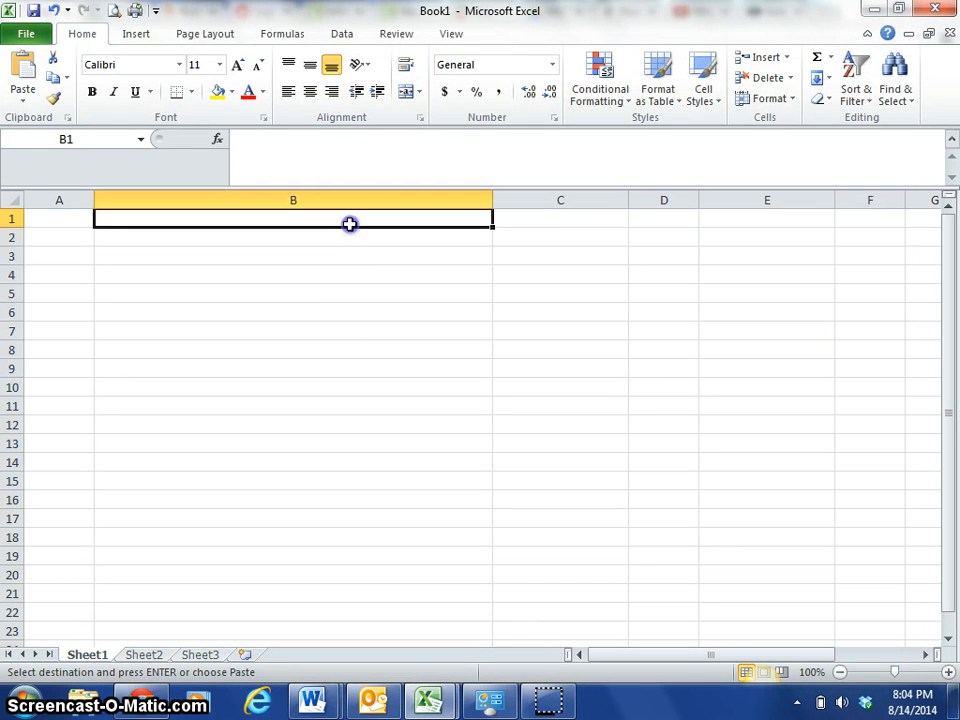
pyautogui.write('EJM')
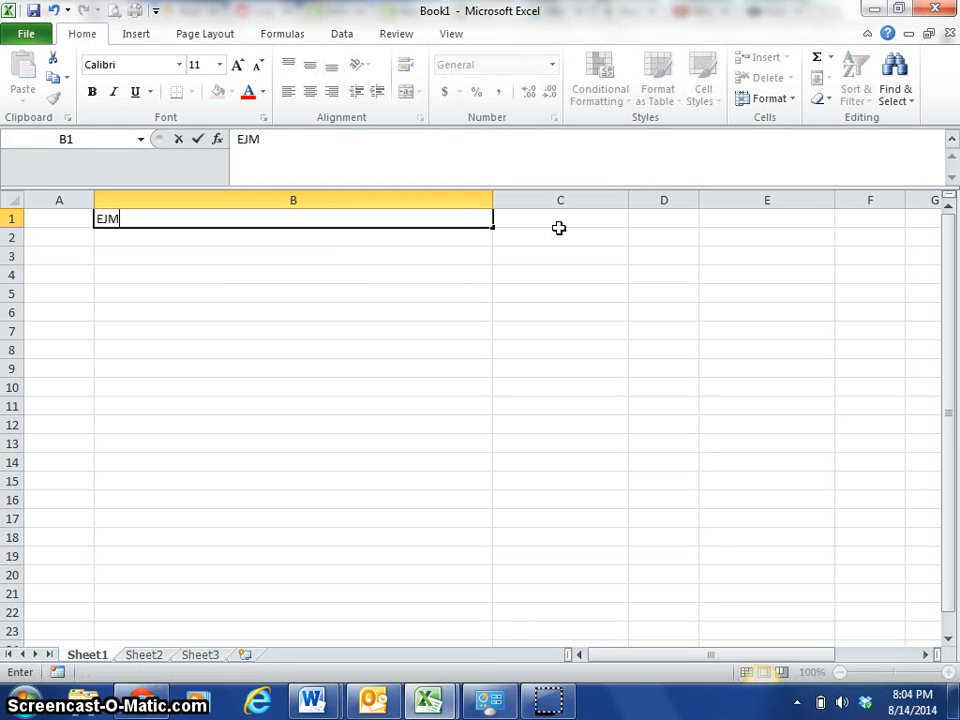
pyautogui.write('S Pre-Engin')
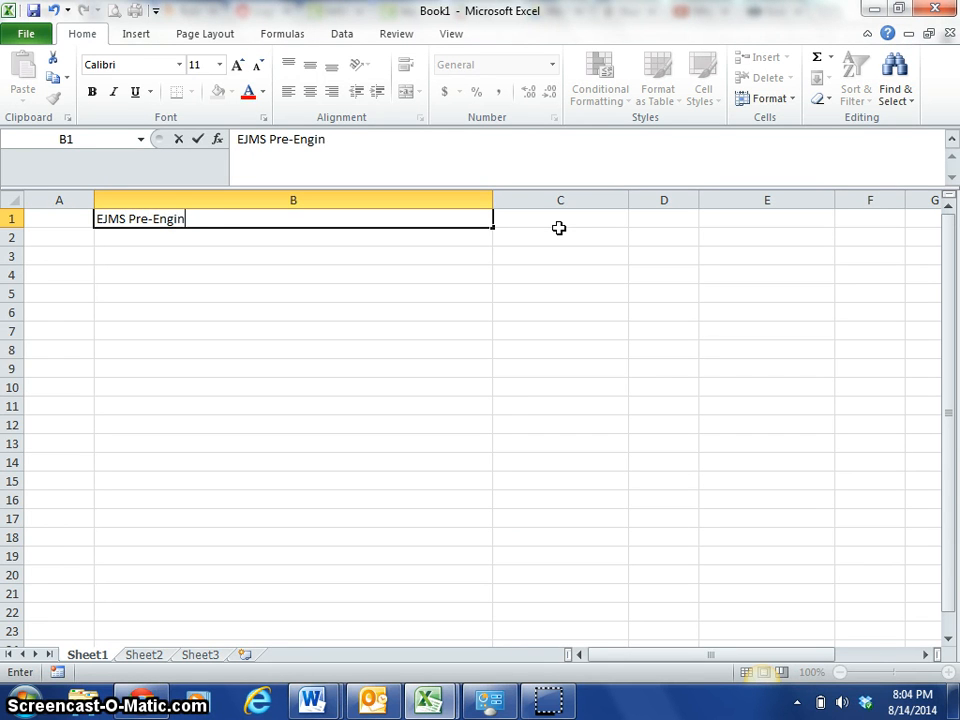
pyautogui.write('eering')
pyautogui.press('Return')
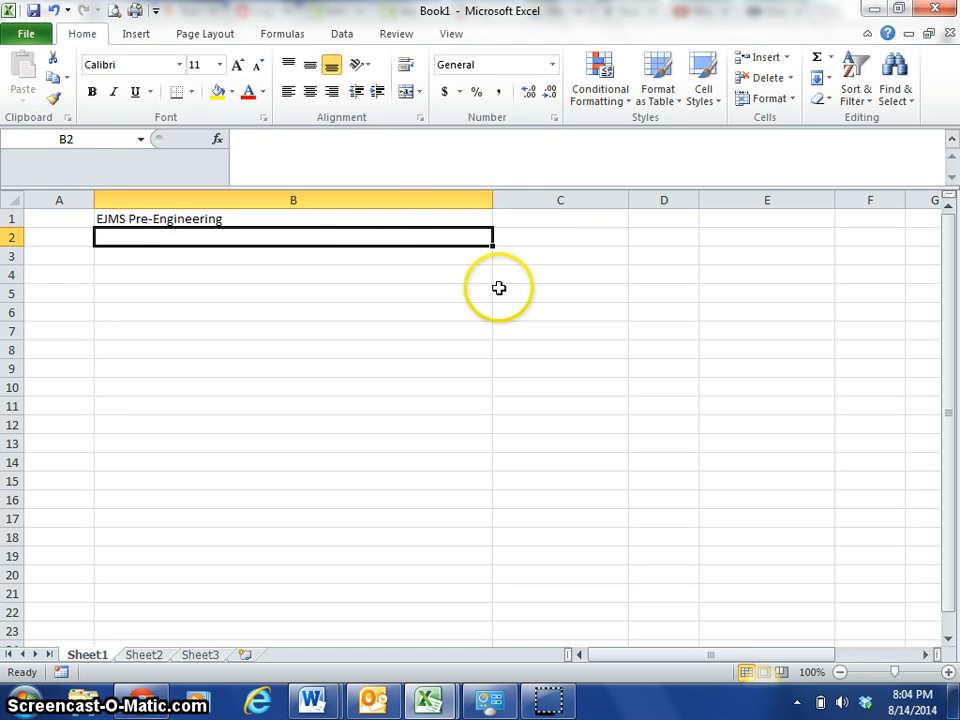
# Step: Format the title in cell B1 as bold, size 14 and horizontally centered
pyautogui.click(368, 217)
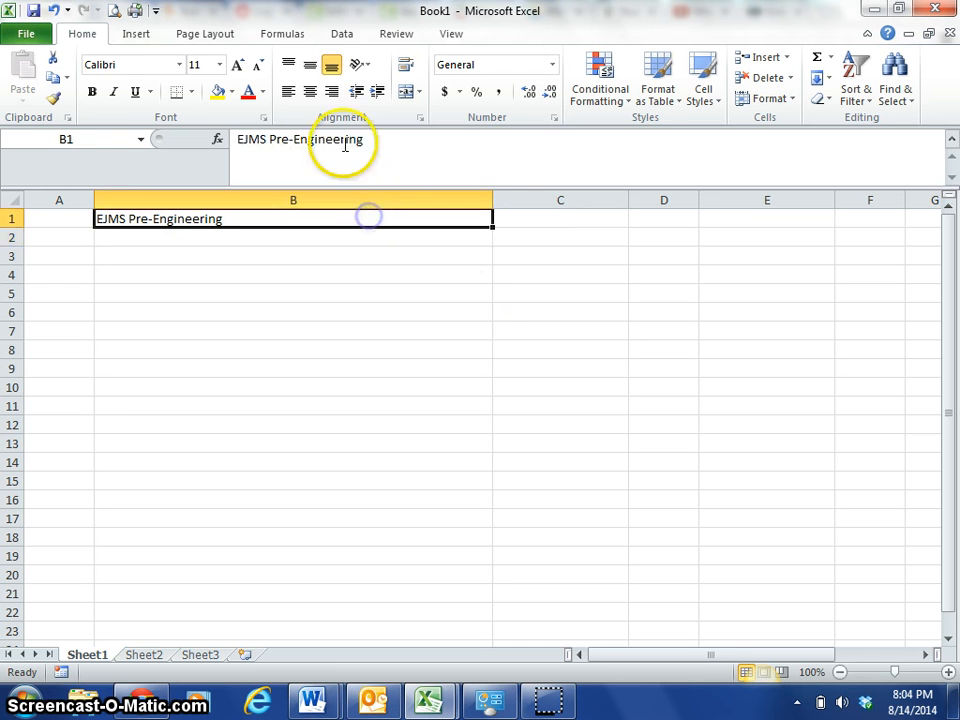
pyautogui.click(91, 92)
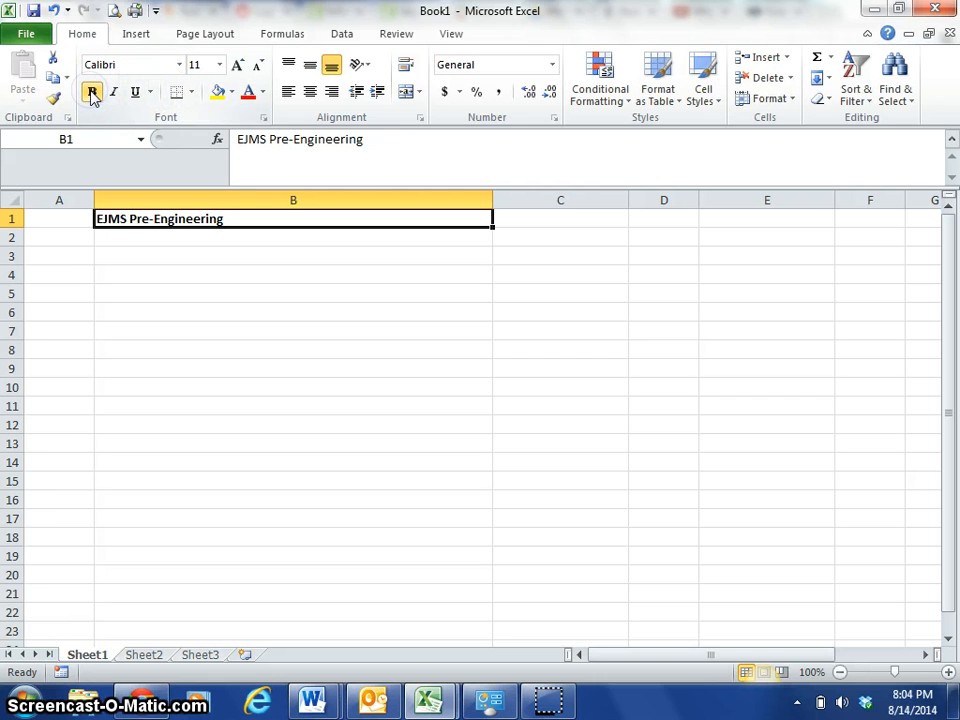
pyautogui.click(219, 64)
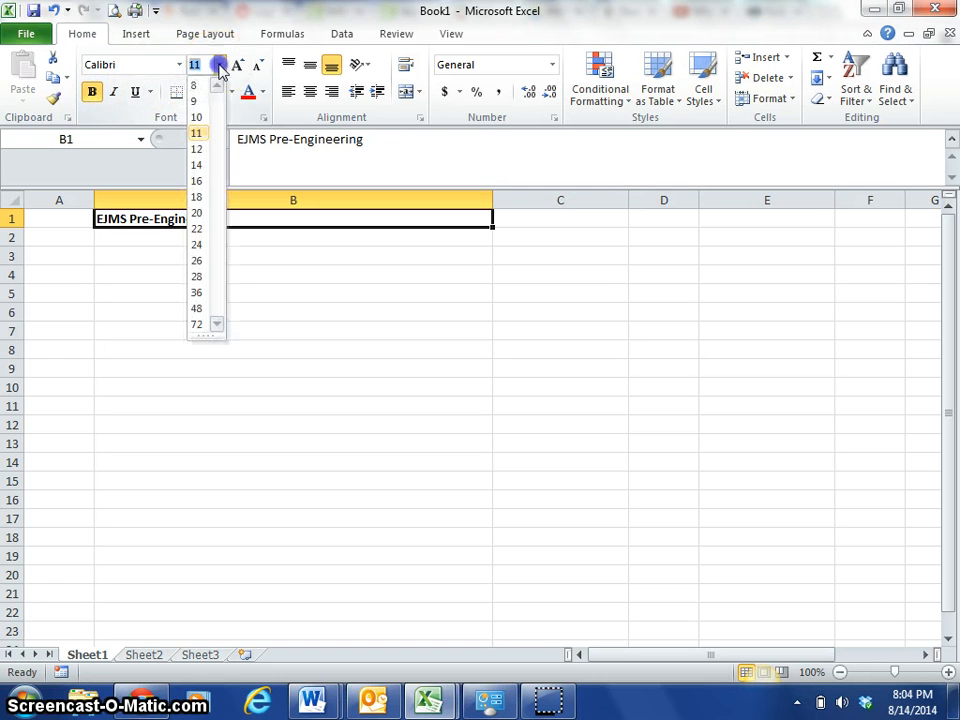
pyautogui.click(197, 165)
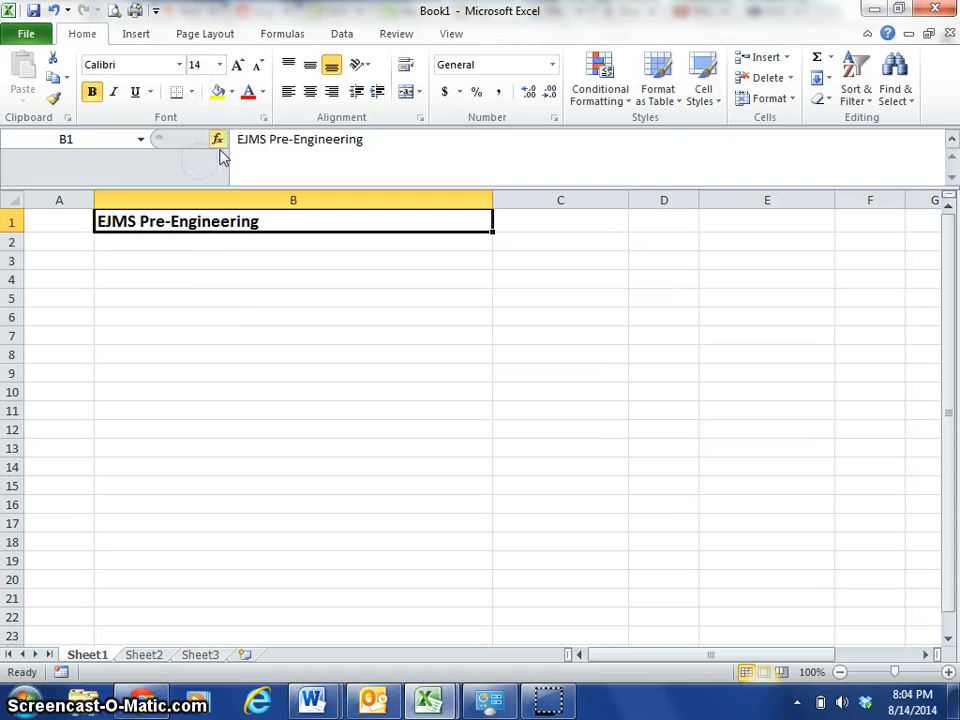
pyautogui.click(310, 93)
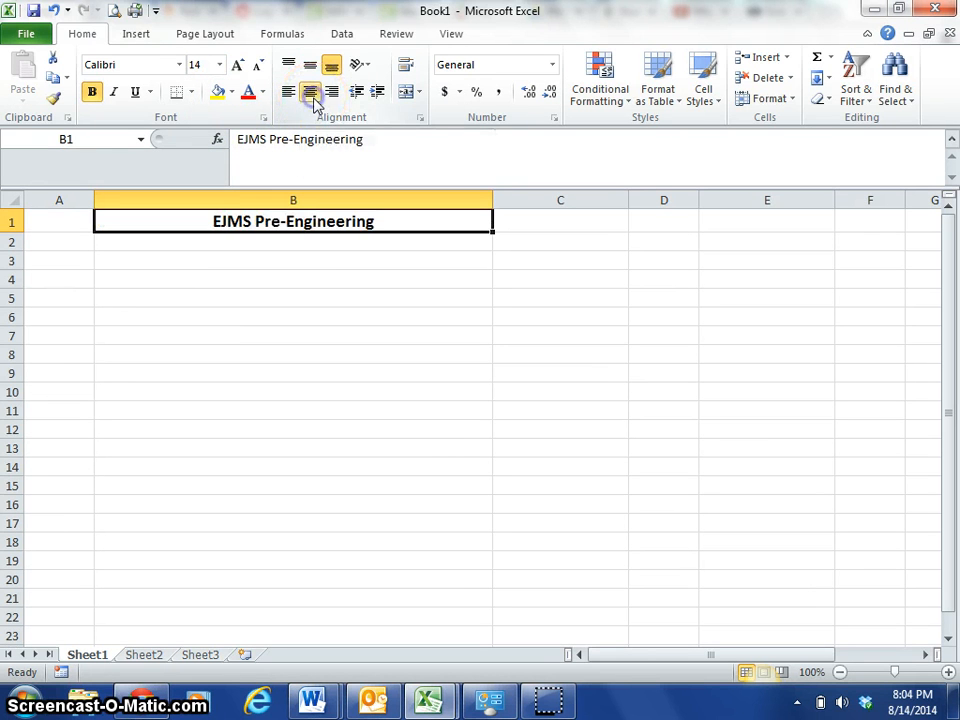
pyautogui.click(284, 246)
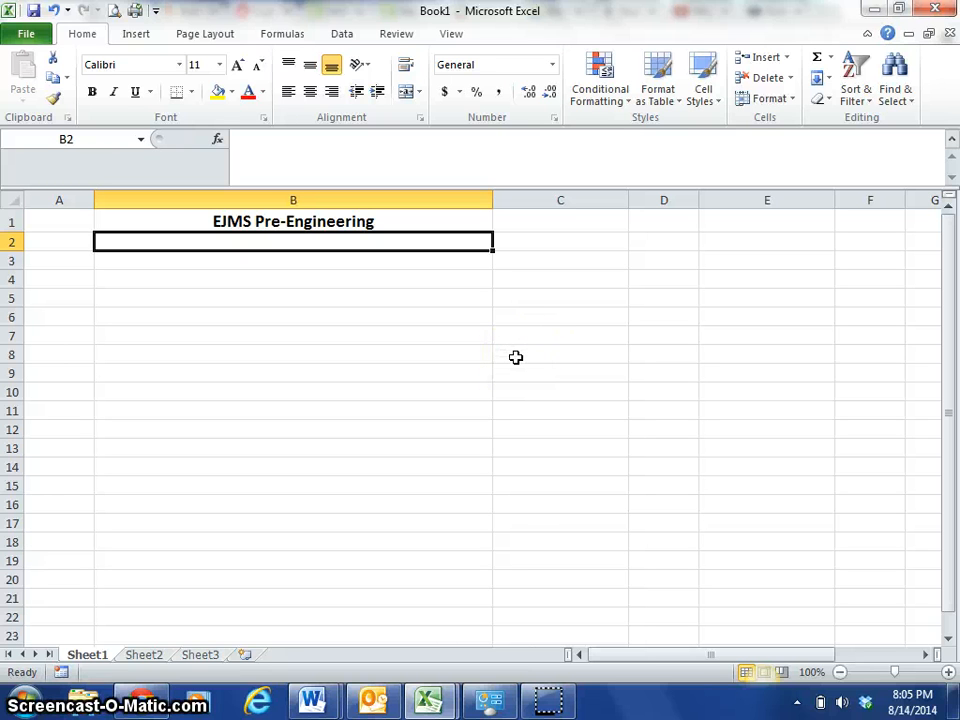
# Step: Check the print preview of Sheet1 and its page break in the worksheet
pyautogui.hotkey('ctrl', 'p')
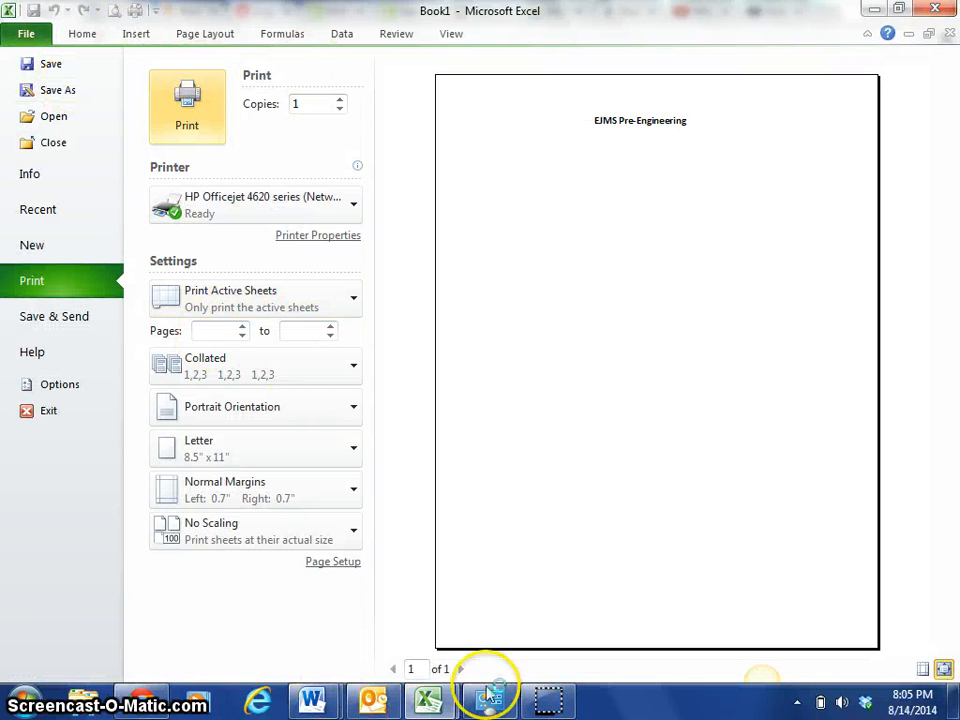
pyautogui.click(86, 36)
pyautogui.click(285, 489)
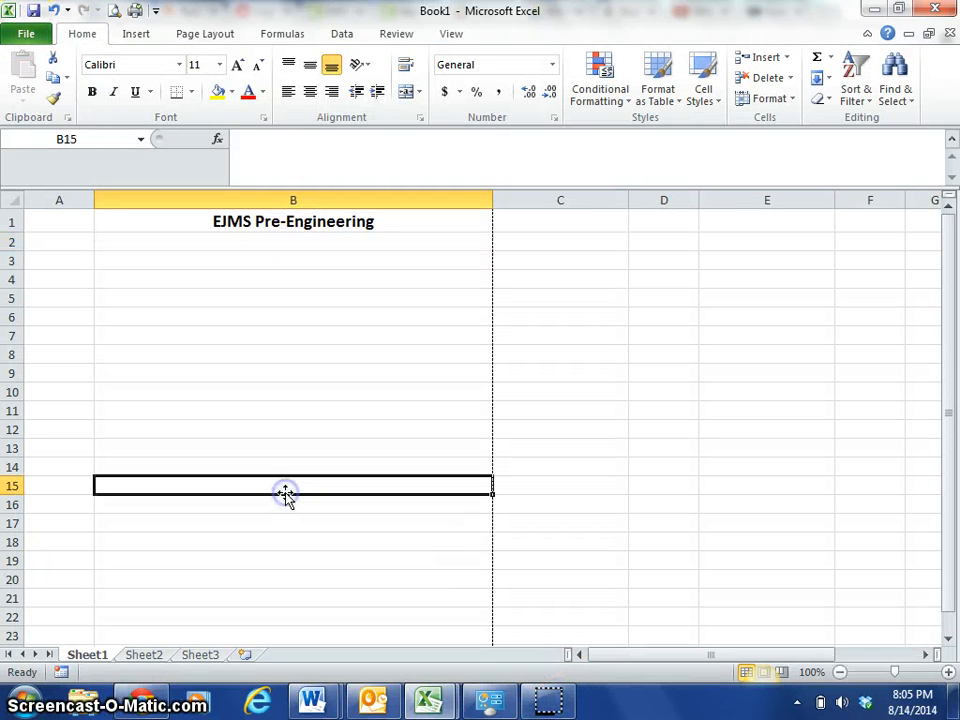
pyautogui.hotkey('ctrl', 'p')
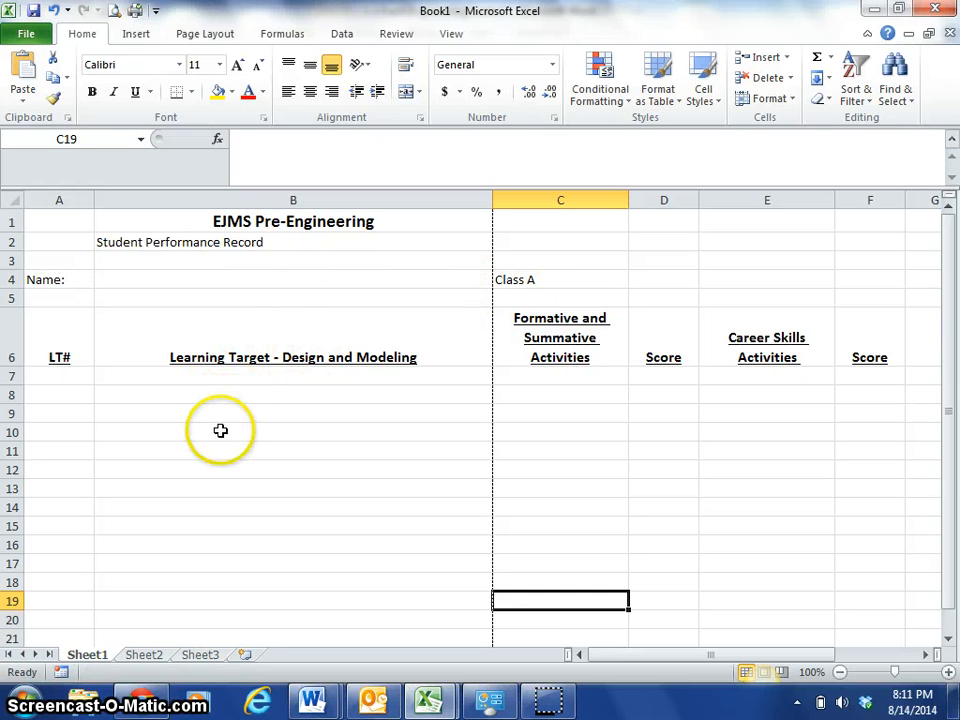
# Step: Copy the learning target number "DM-1" from the browser's PDF and paste it into cell A7 of Book1 in Excel
pyautogui.click(150, 704)
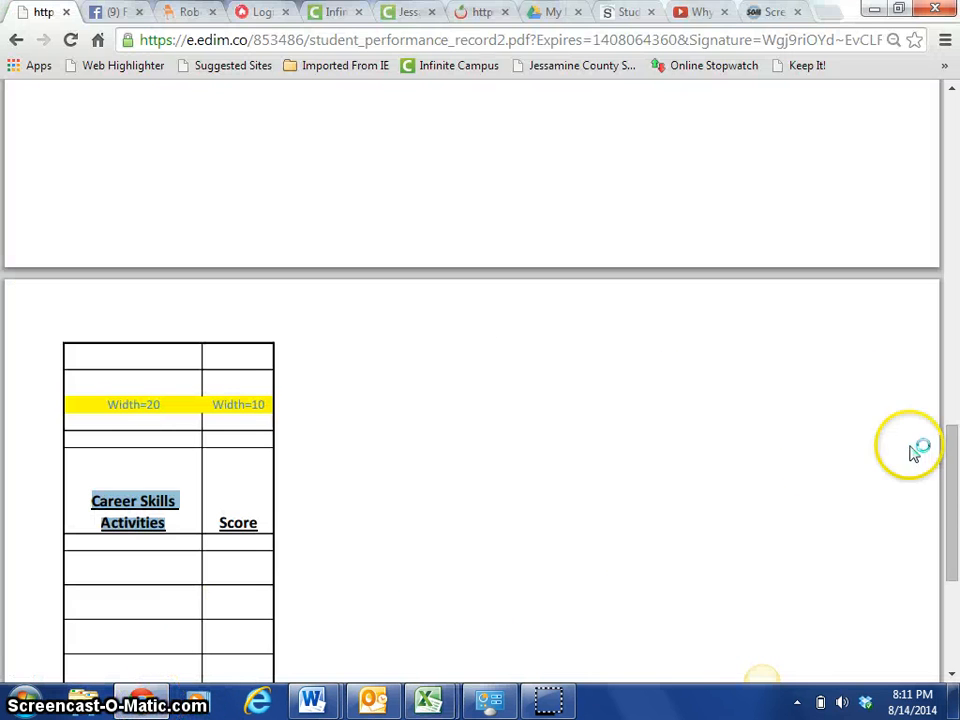
pyautogui.moveTo(950, 489); pyautogui.dragTo(940, 145)
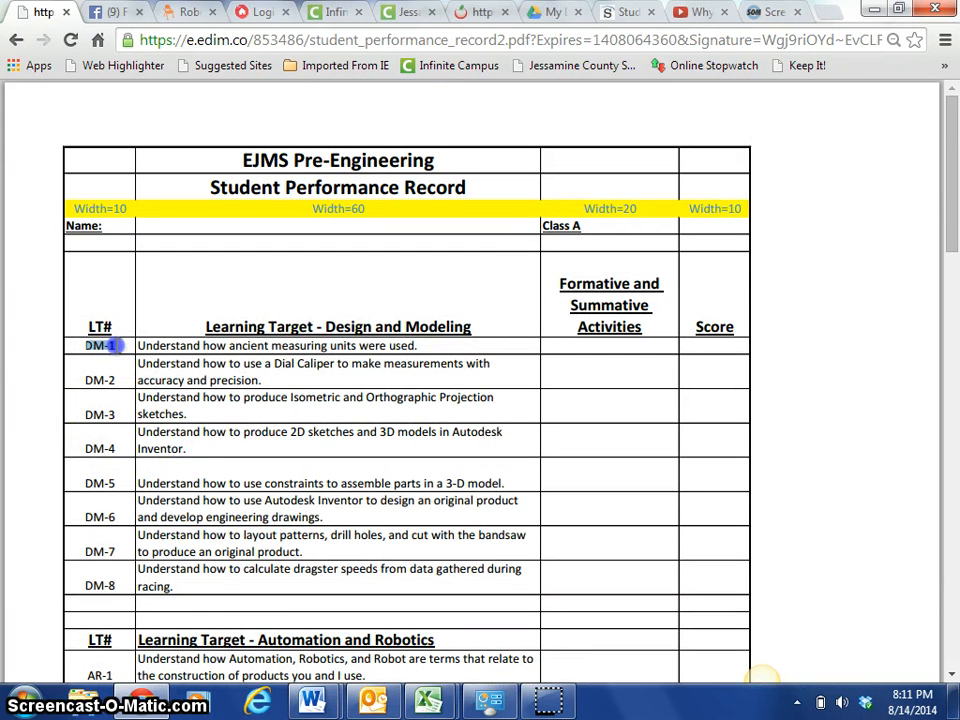
pyautogui.doubleClick(115, 344)
pyautogui.hotkey('ctrl', 'c')
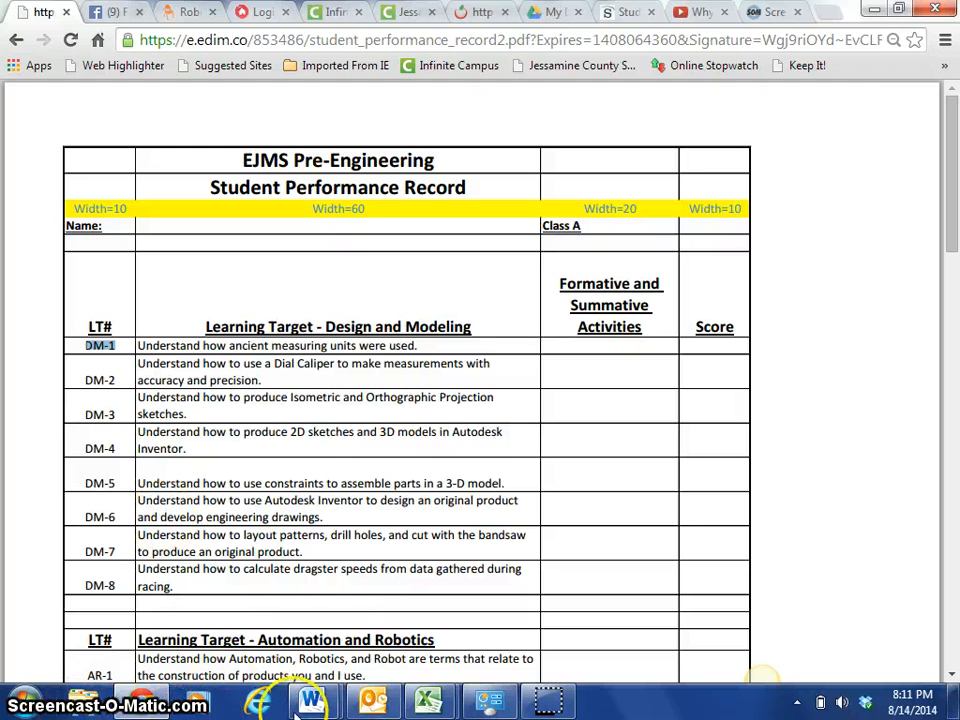
pyautogui.click(453, 708)
pyautogui.click(508, 630)
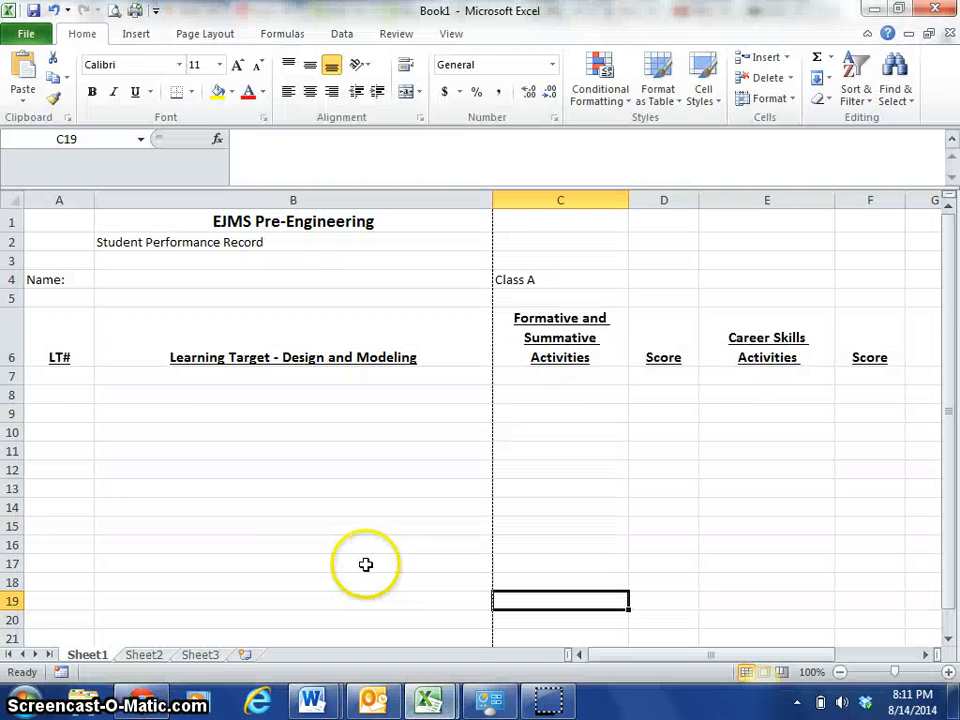
pyautogui.click(66, 379)
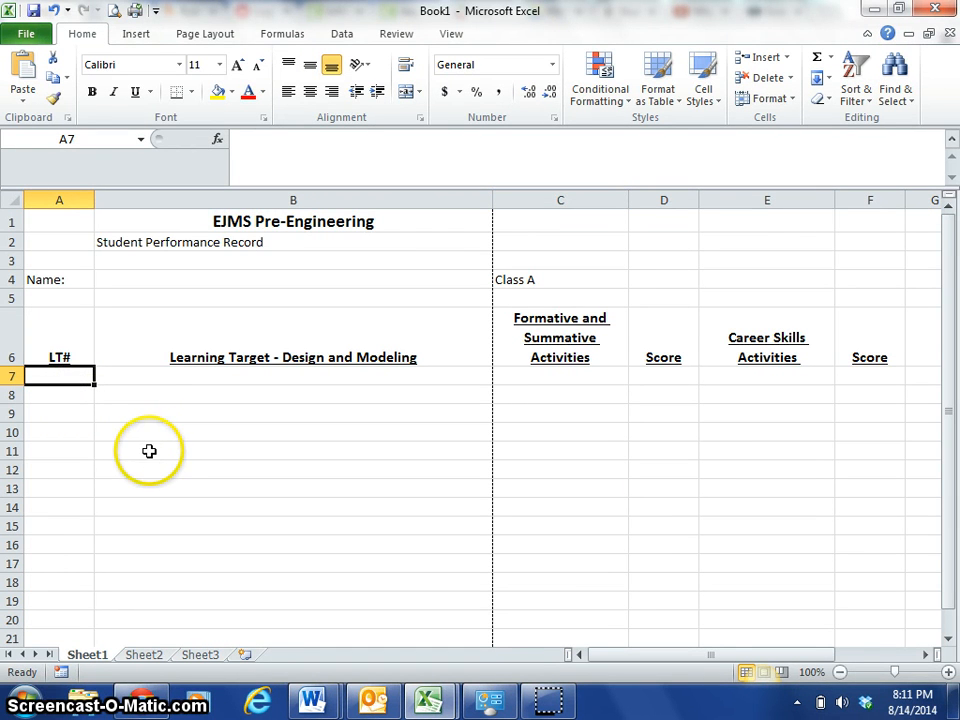
pyautogui.hotkey('ctrl', 'v')
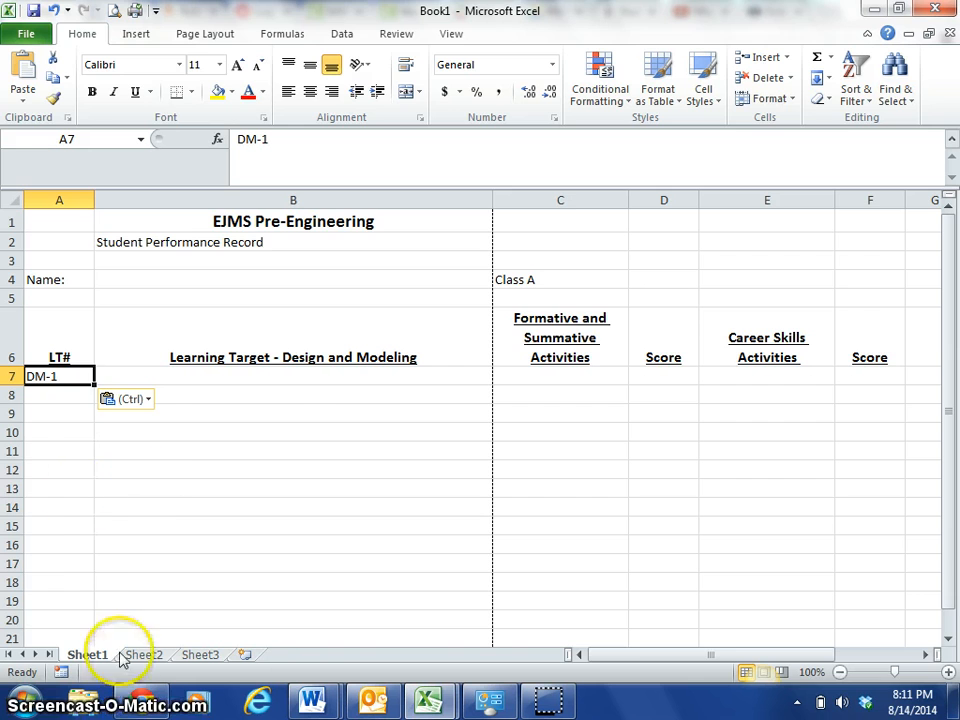
# Step: Copy "Understand how ancient measuring units were used." from the browser's PDF and paste it into cell B7 of Book1 in Excel
pyautogui.click(143, 702)
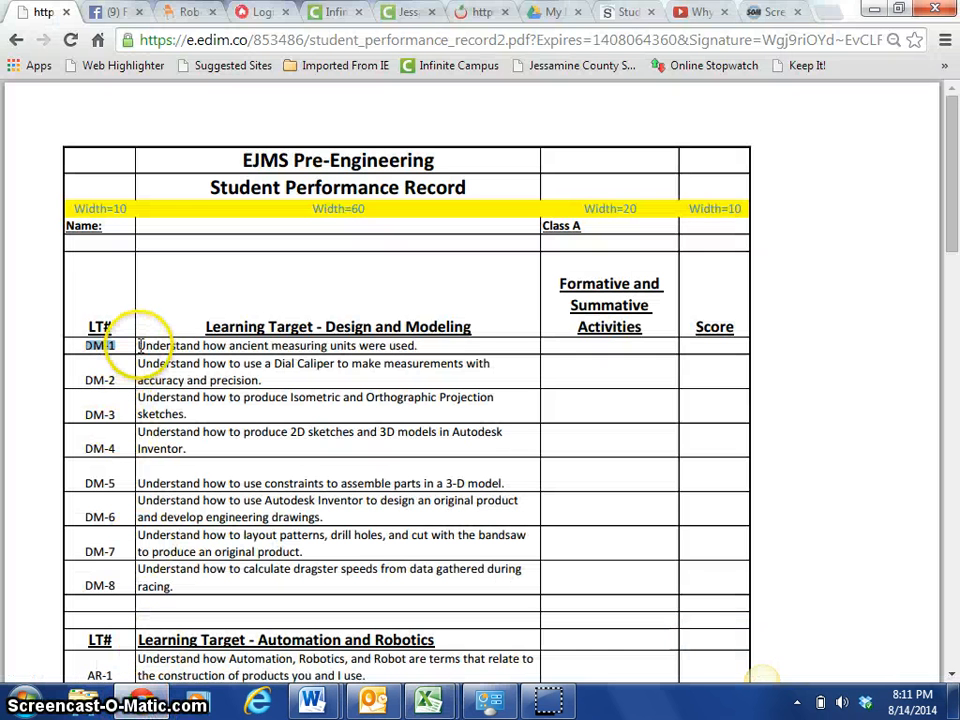
pyautogui.moveTo(139, 346); pyautogui.dragTo(429, 345)
pyautogui.click(431, 345)
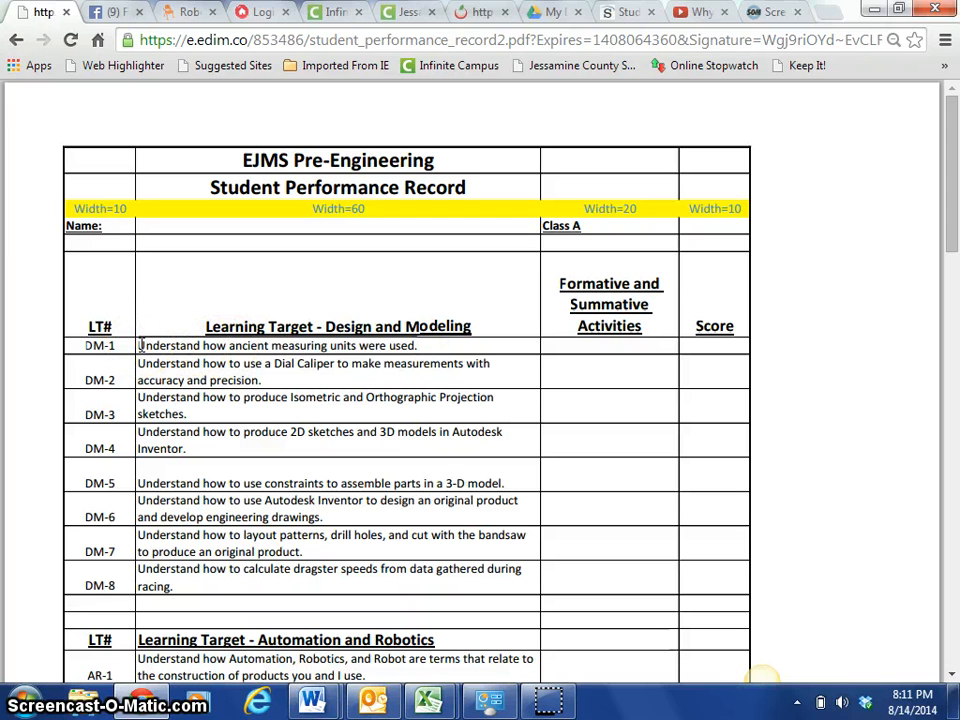
pyautogui.moveTo(160, 345); pyautogui.dragTo(422, 346)
pyautogui.hotkey('ctrl', 'c')
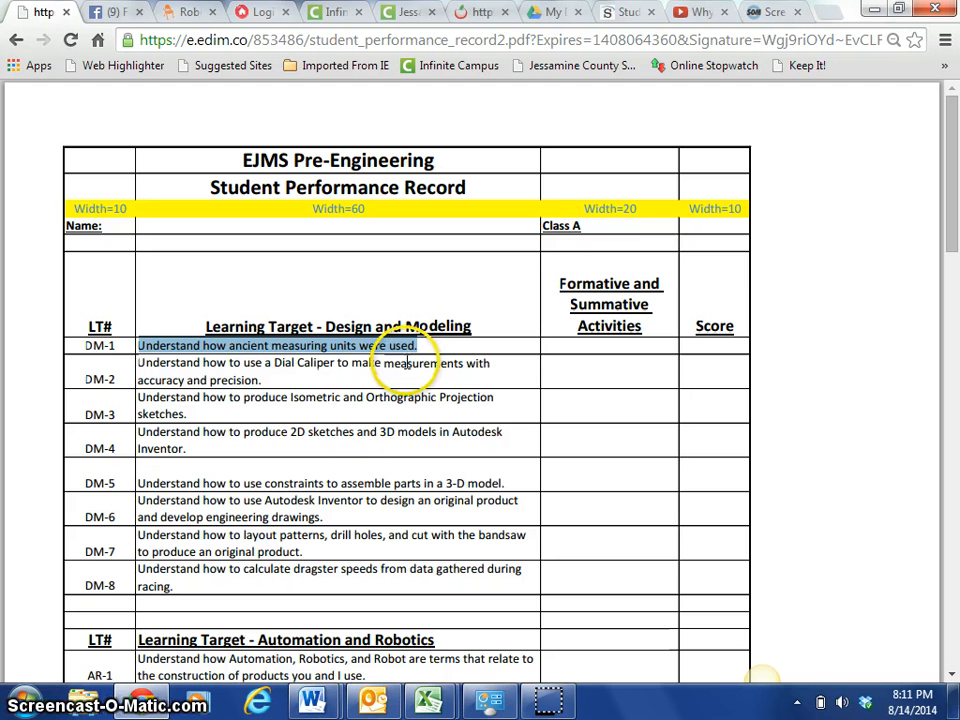
pyautogui.moveTo(428, 698)
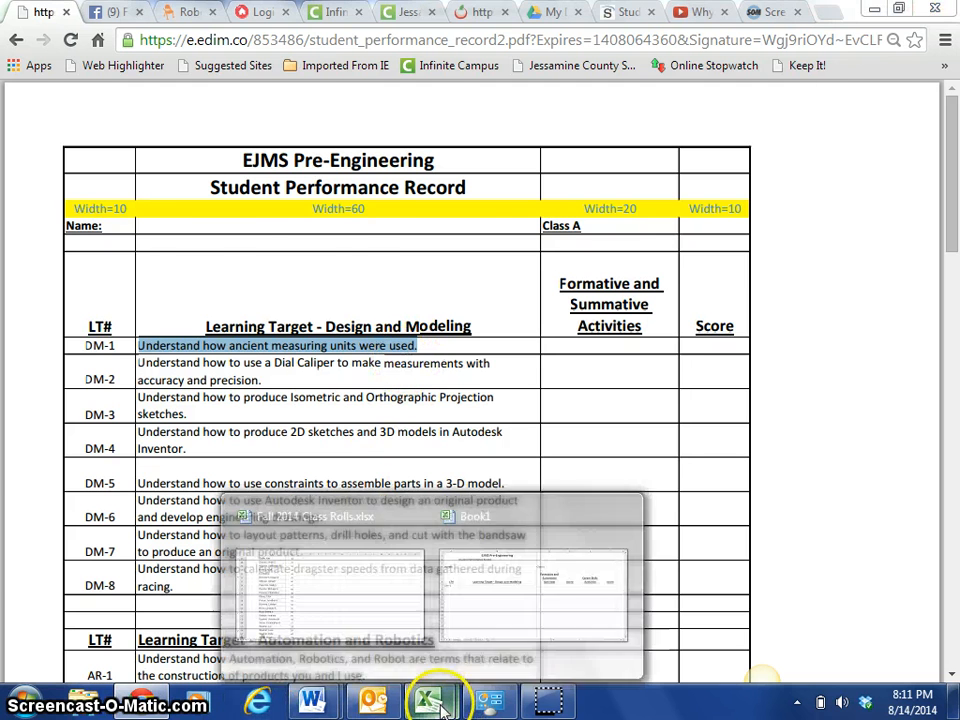
pyautogui.click(467, 625)
pyautogui.click(190, 375)
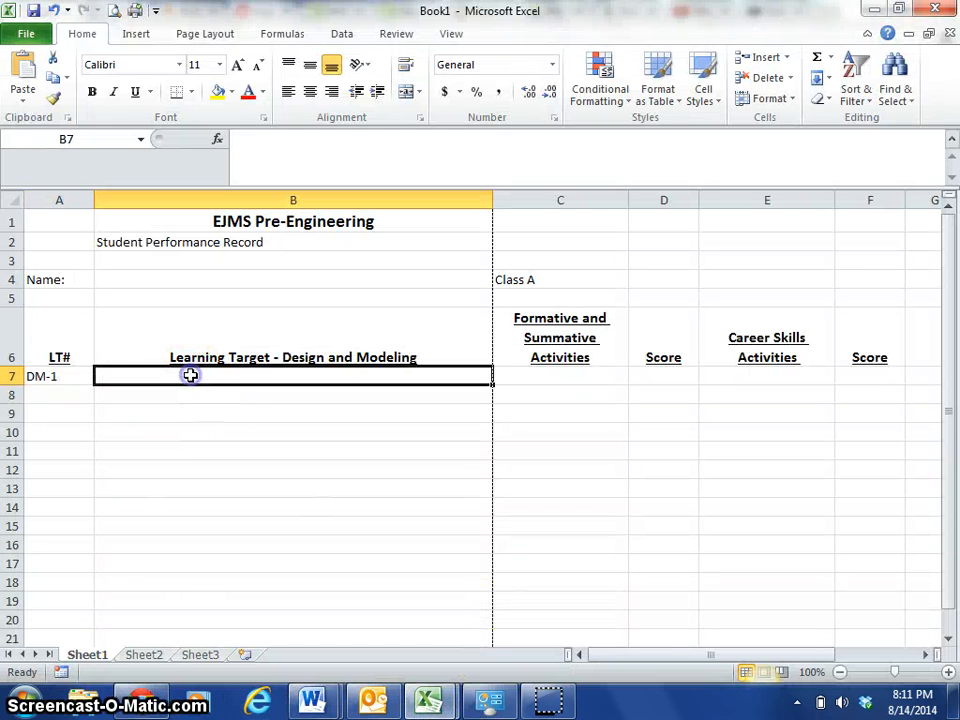
pyautogui.hotkey('ctrl', 'v')
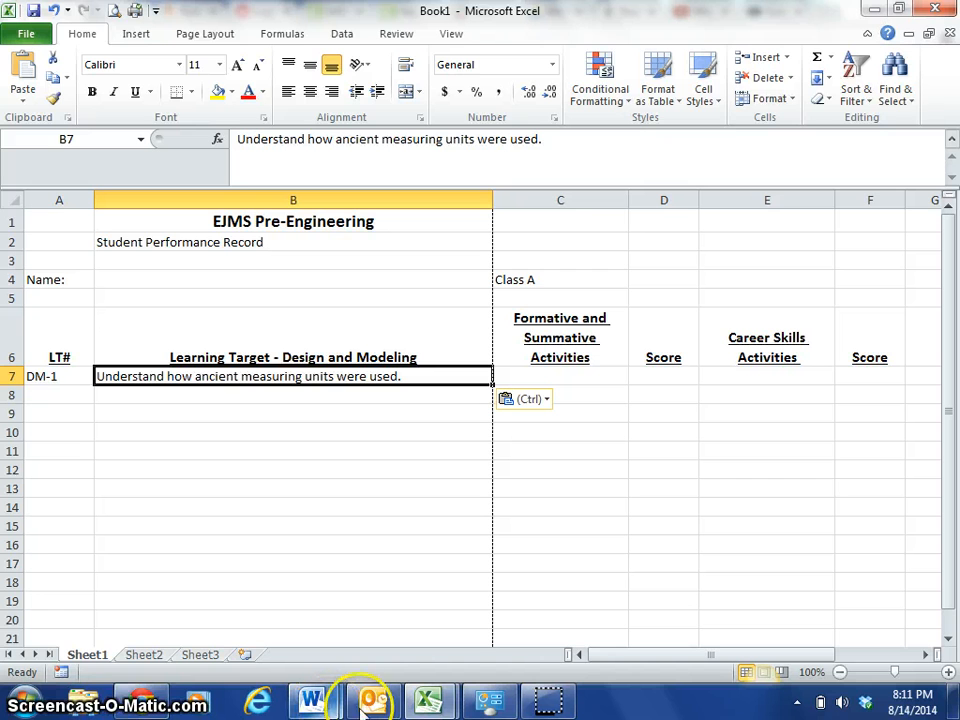
# Step: Copy the learning target number "DM-6" from the browser's PDF and paste it into cell A12 of Book1 in Excel
pyautogui.click(150, 700)
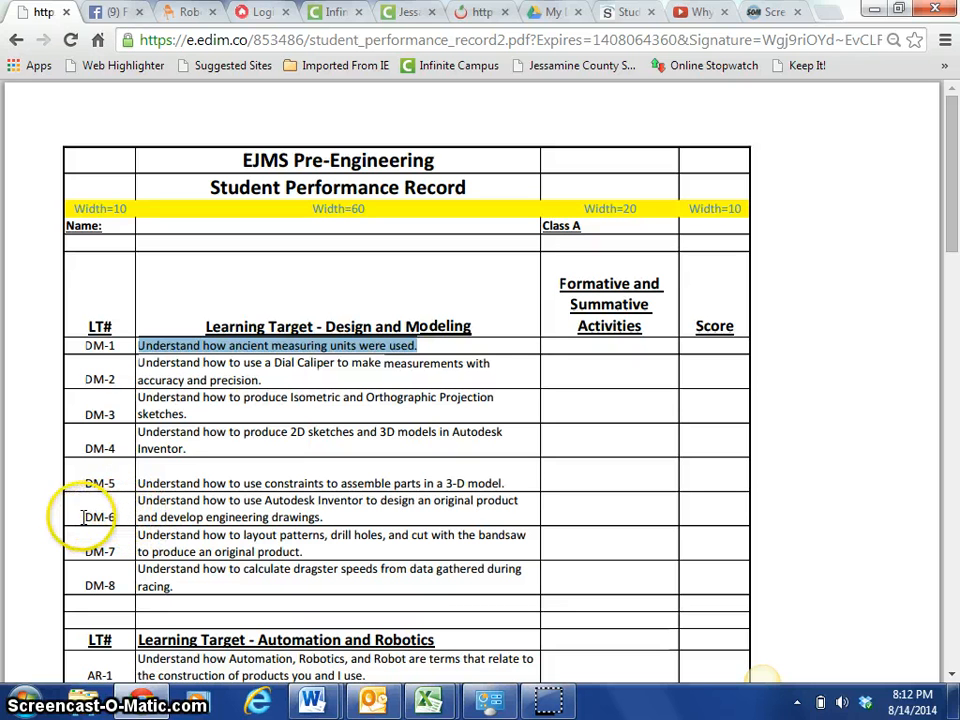
pyautogui.click(106, 514)
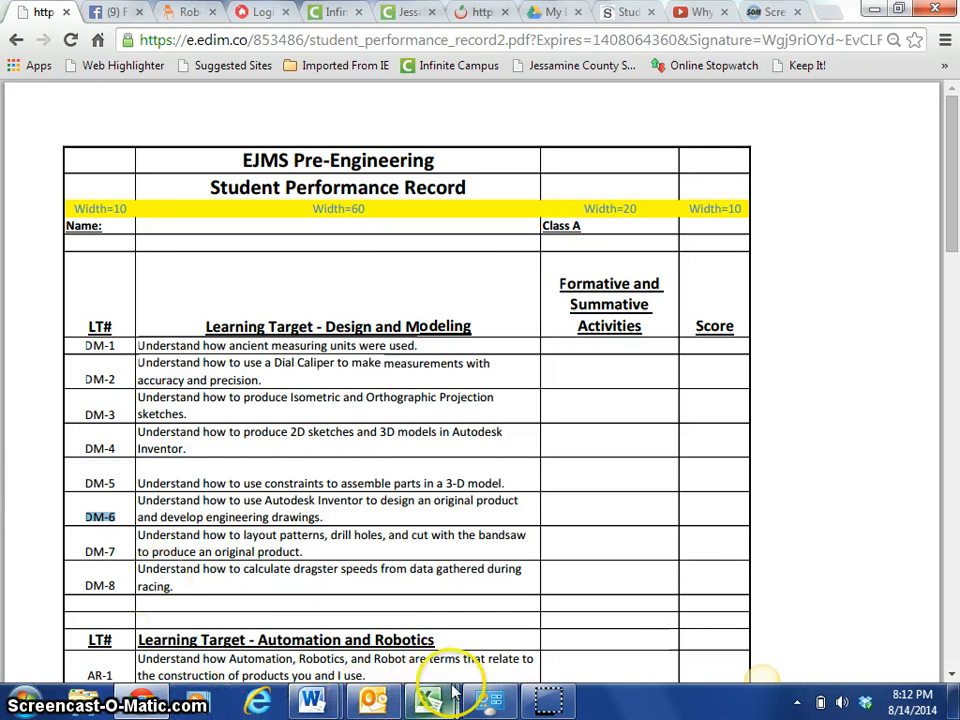
pyautogui.moveTo(430, 698)
pyautogui.click(514, 622)
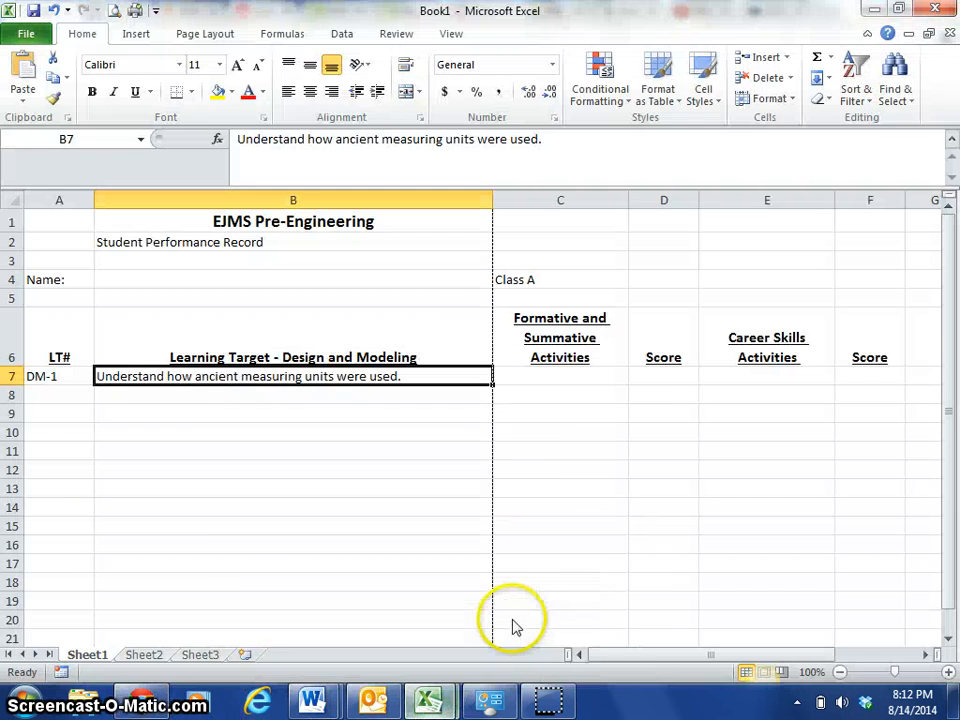
pyautogui.click(64, 472)
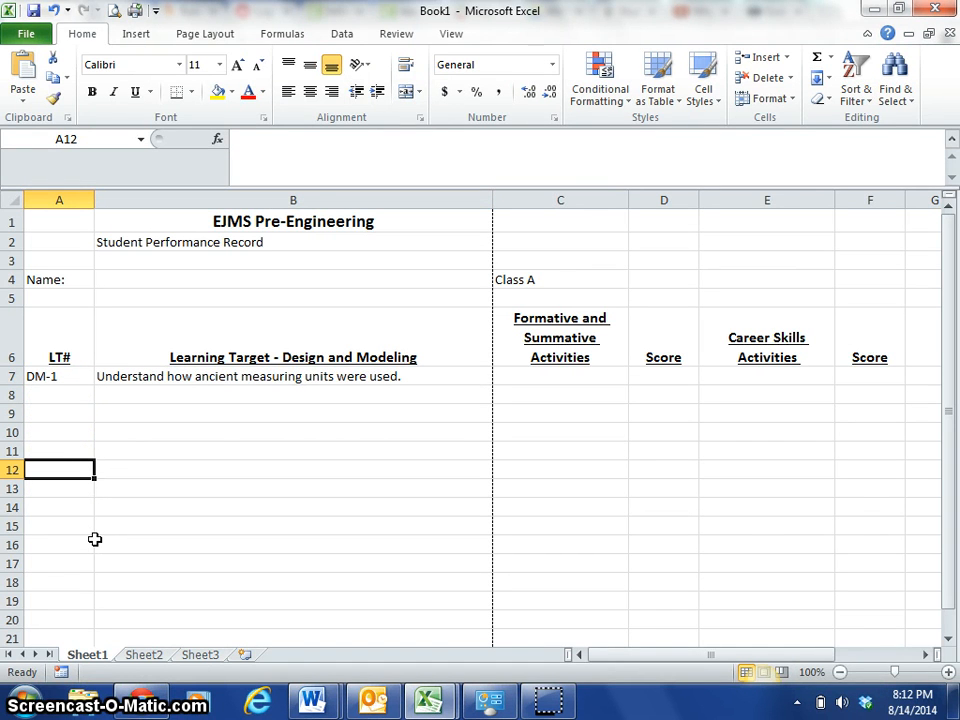
pyautogui.write('DM-6')
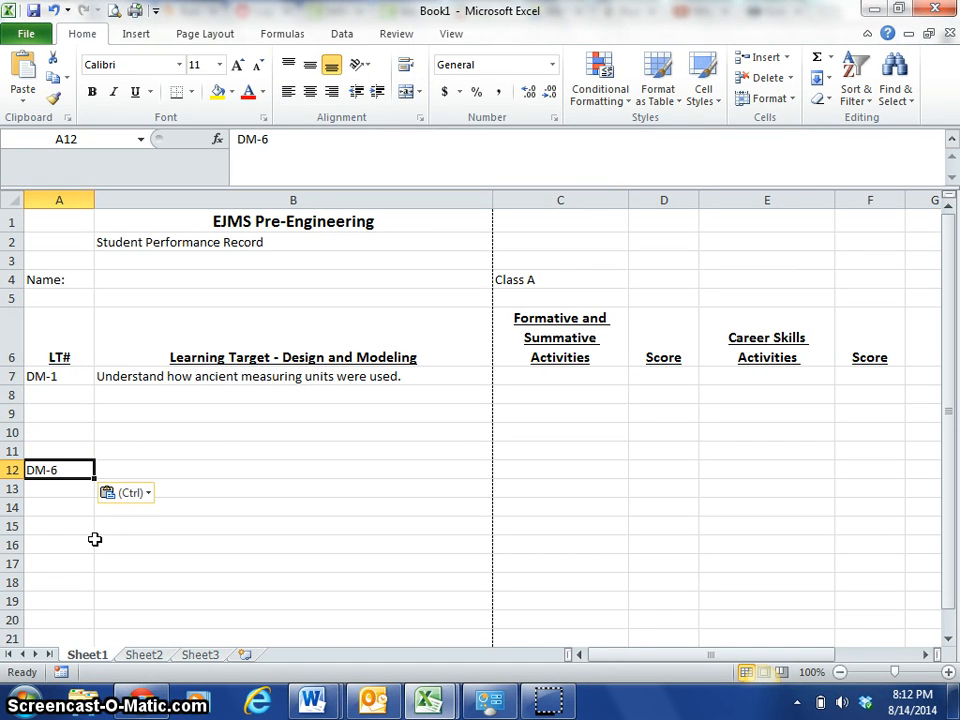
# Step: Copy the two-line DM-6 learning target description from the browser's PDF and paste it into Book1 in Excel, starting at cell B12
pyautogui.click(152, 700)
pyautogui.moveTo(120, 500); pyautogui.dragTo(483, 518)
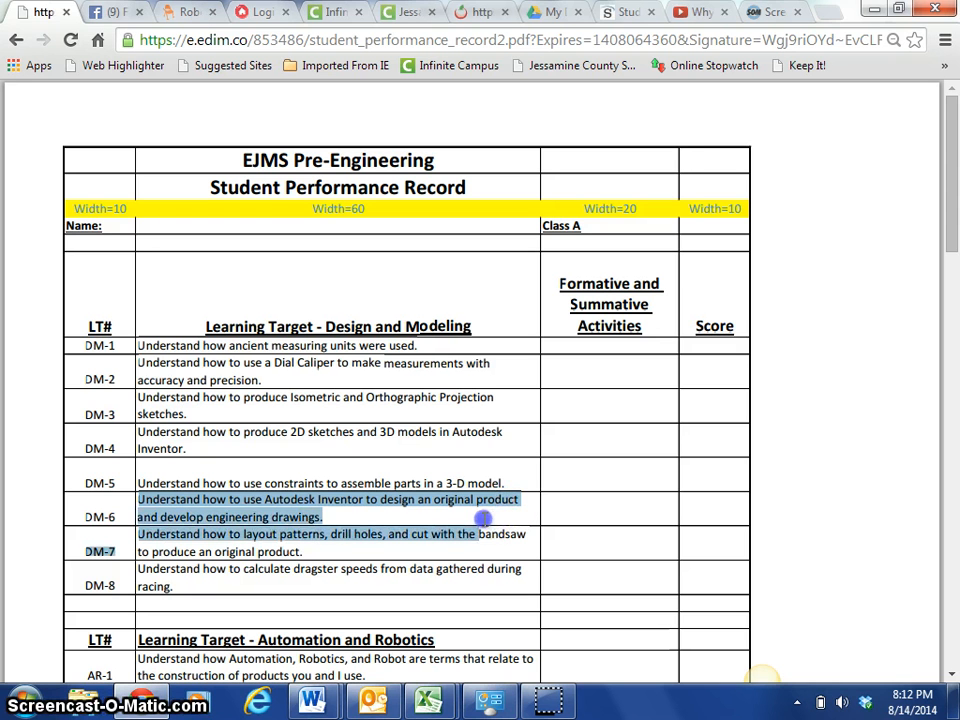
pyautogui.click(333, 513)
pyautogui.moveTo(331, 513); pyautogui.dragTo(134, 500)
pyautogui.hotkey('ctrl', 'c')
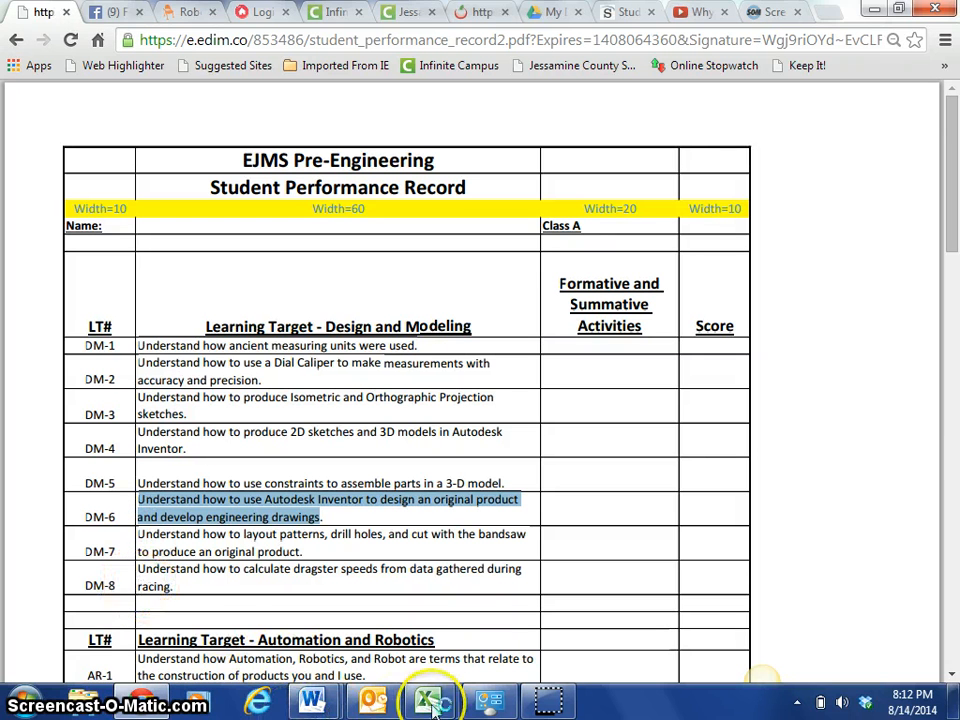
pyautogui.moveTo(430, 700)
pyautogui.click(536, 606)
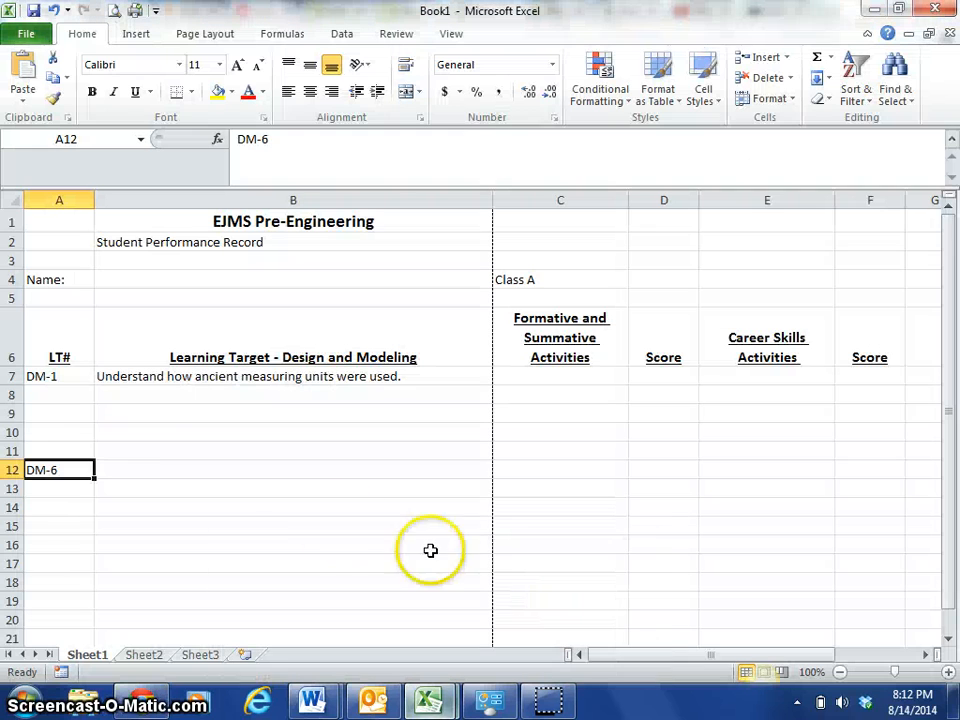
pyautogui.click(170, 473)
pyautogui.hotkey('ctrl', 'v')
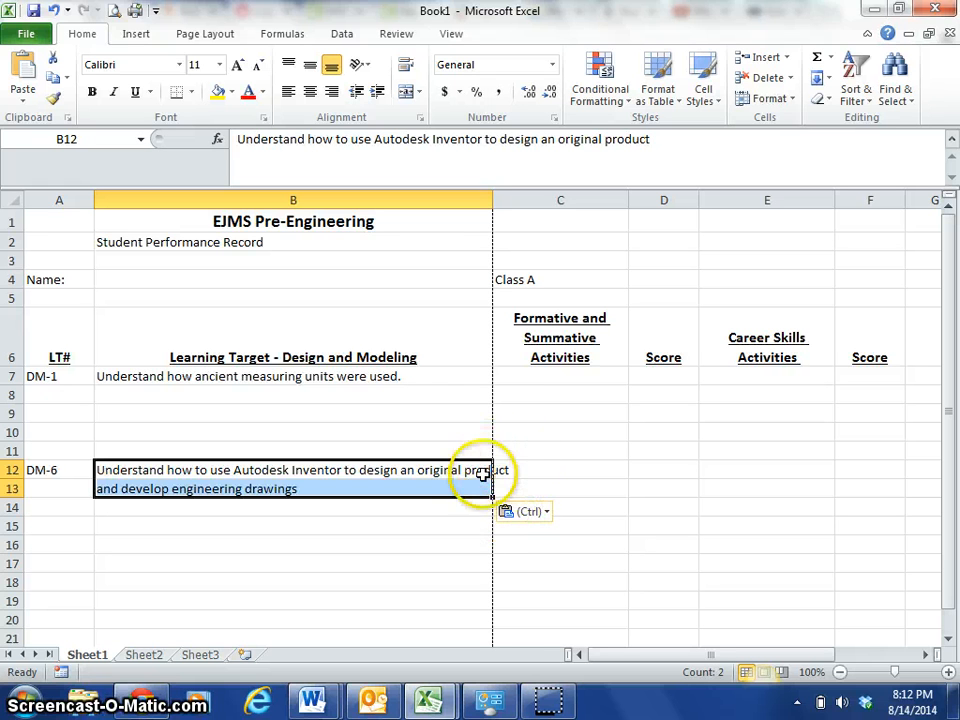
# Step: Move "and develop engineering drawings" from cell B13 to the end of the text in B12, ending the sentence with a period
pyautogui.click(389, 535)
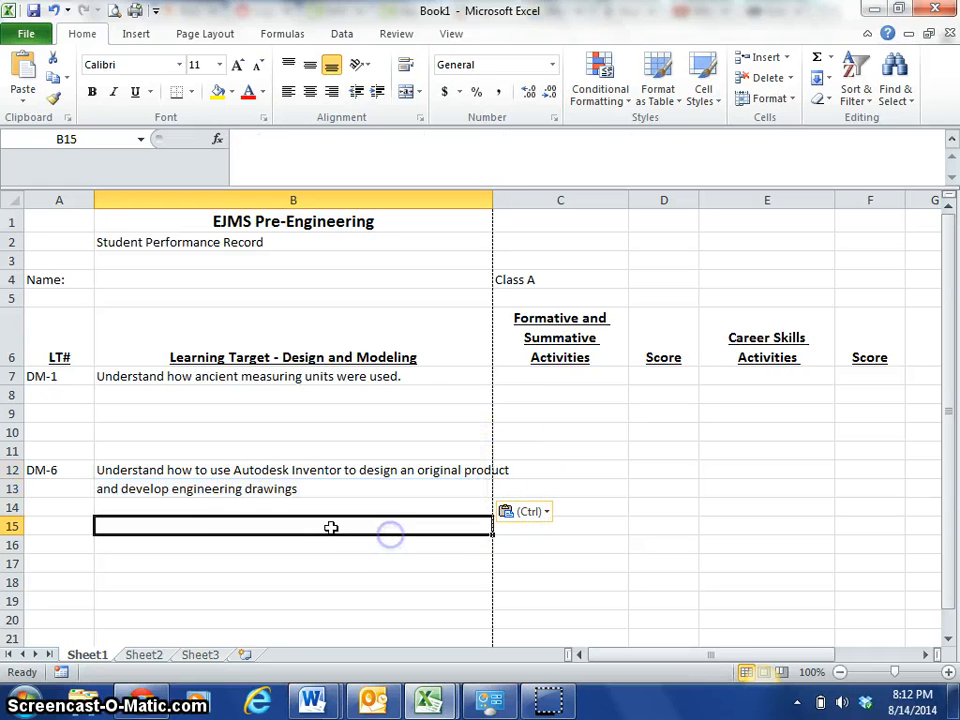
pyautogui.click(328, 468)
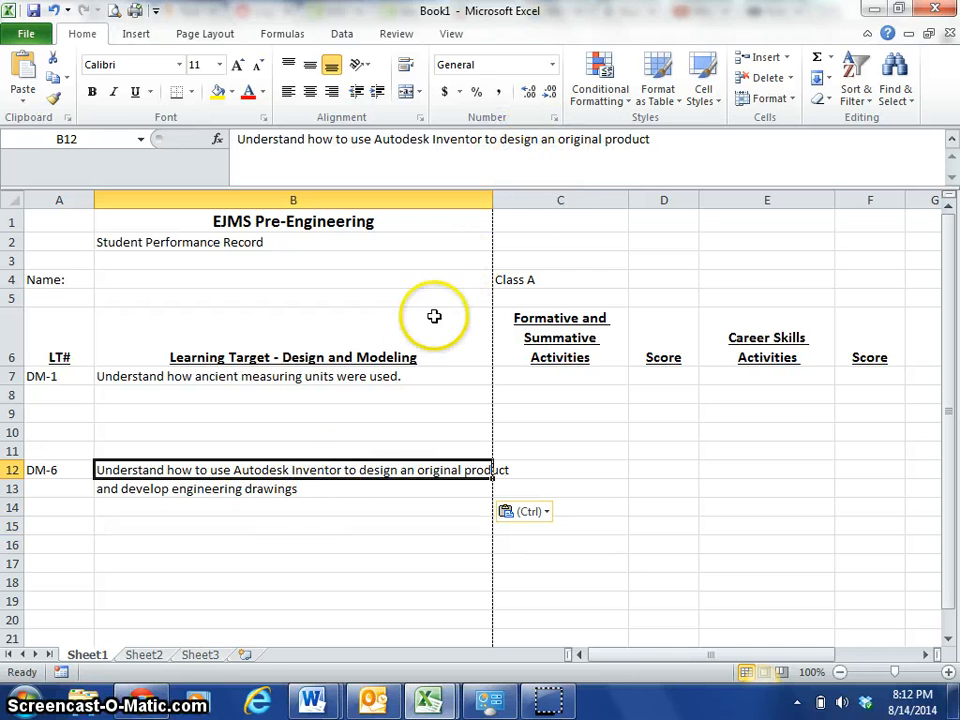
pyautogui.click(306, 488)
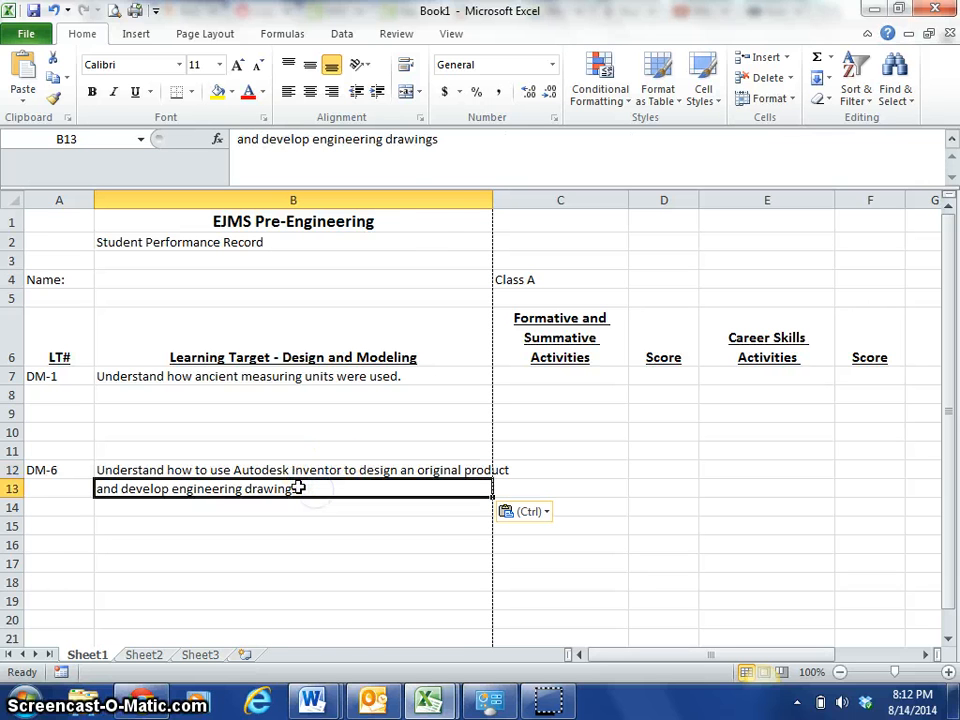
pyautogui.moveTo(452, 137); pyautogui.dragTo(362, 146)
pyautogui.moveTo(237, 143); pyautogui.dragTo(449, 141)
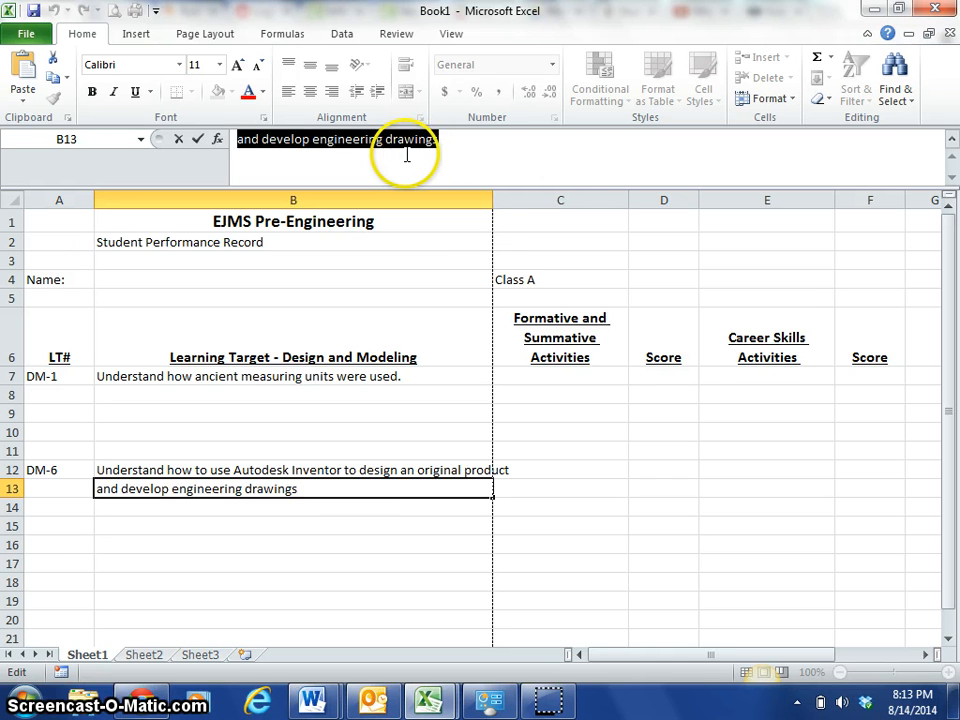
pyautogui.hotkey('ctrl', 'x')
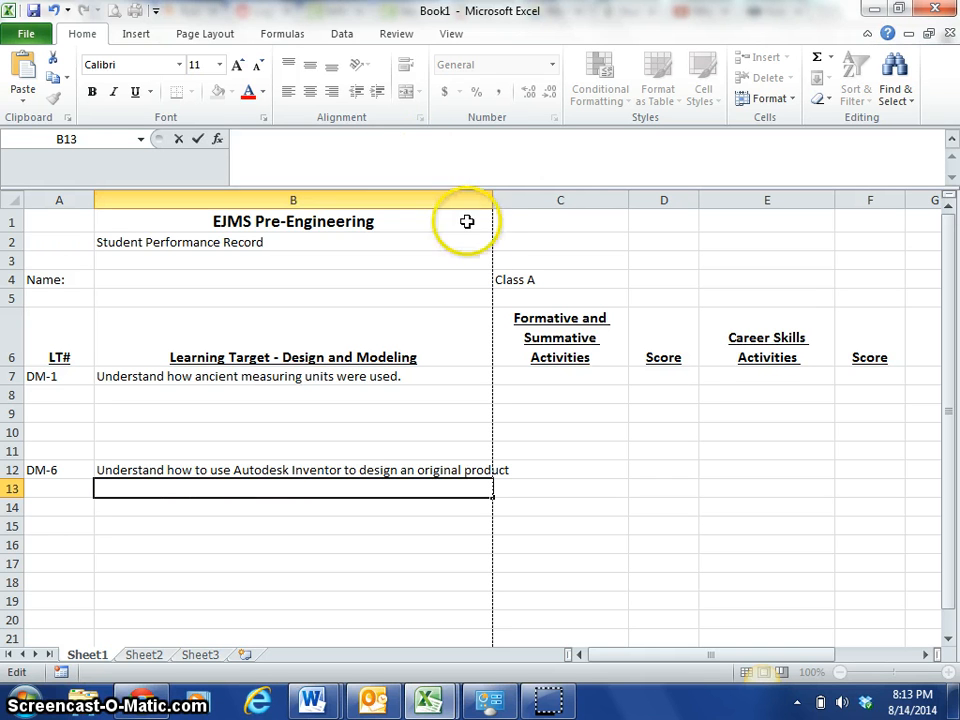
pyautogui.click(380, 476)
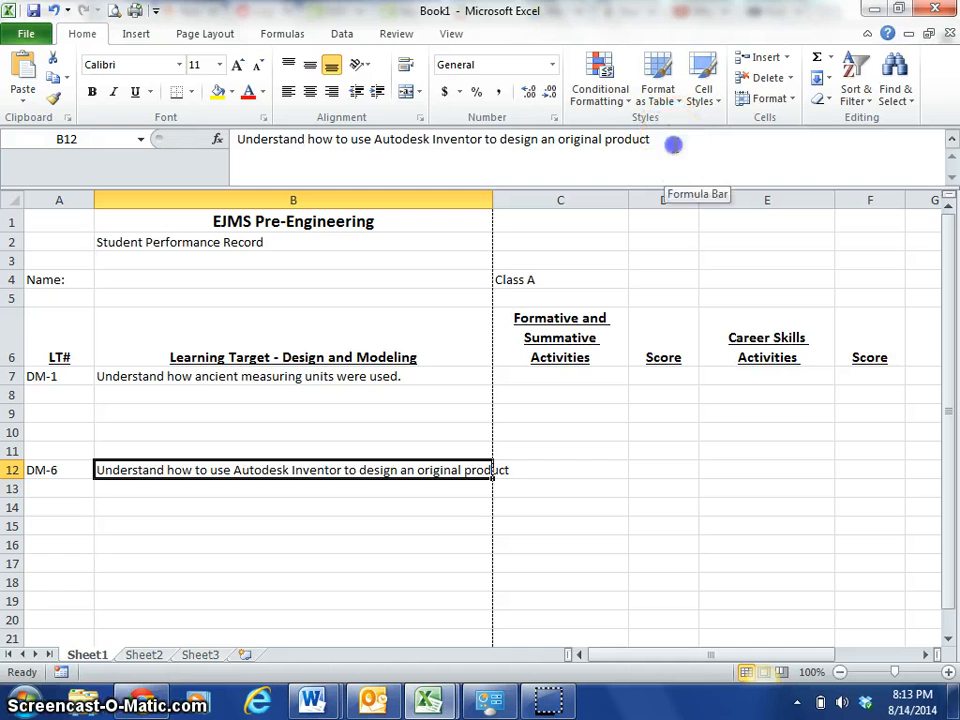
pyautogui.click(641, 169)
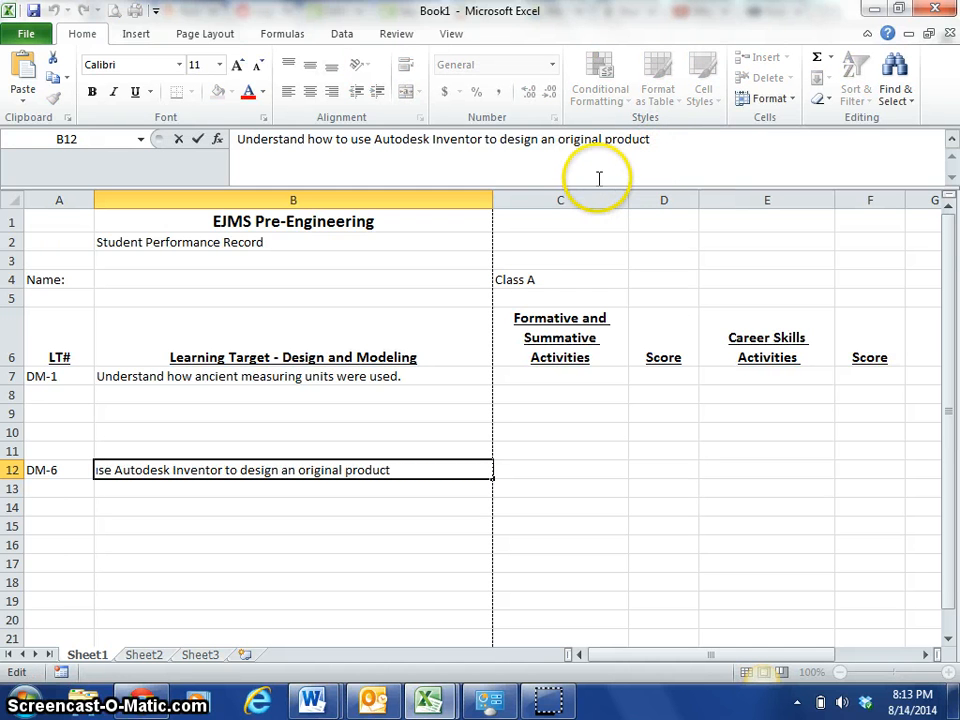
pyautogui.hotkey('ctrl', 'v')
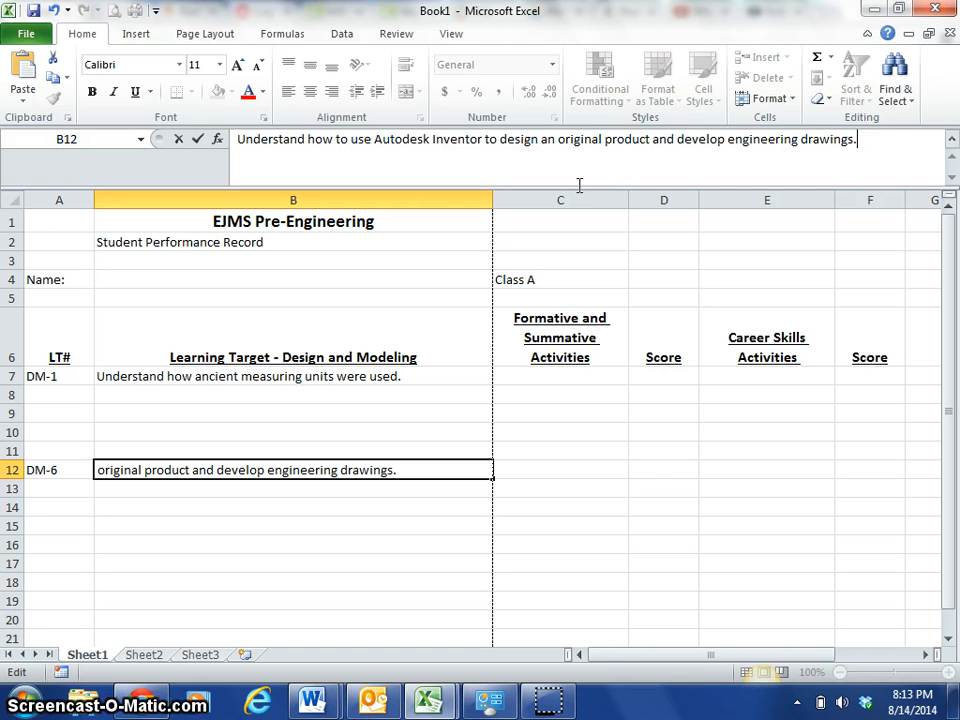
pyautogui.press('Return')
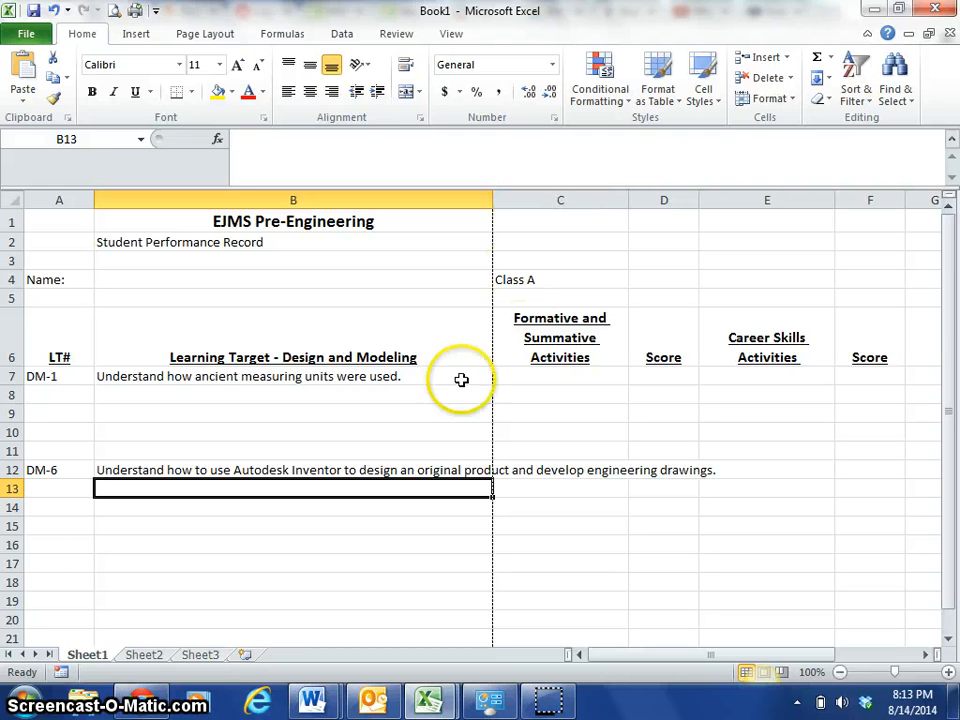
# Step: Wrap the text of the DM-6 learning target description in cell B12 so it fits within the column width
pyautogui.click(417, 469)
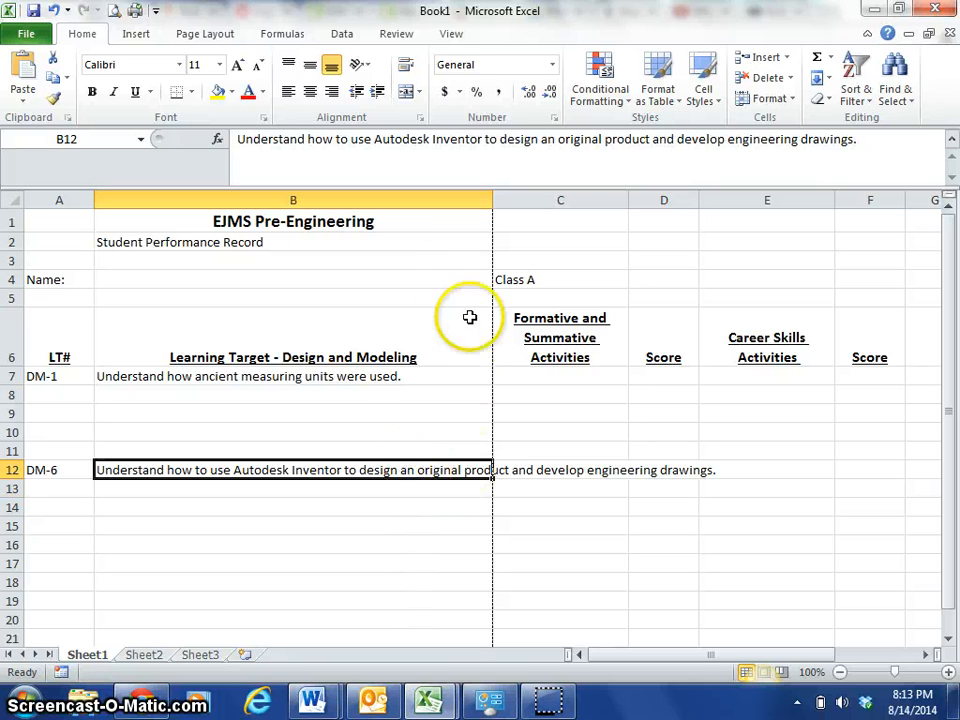
pyautogui.click(406, 66)
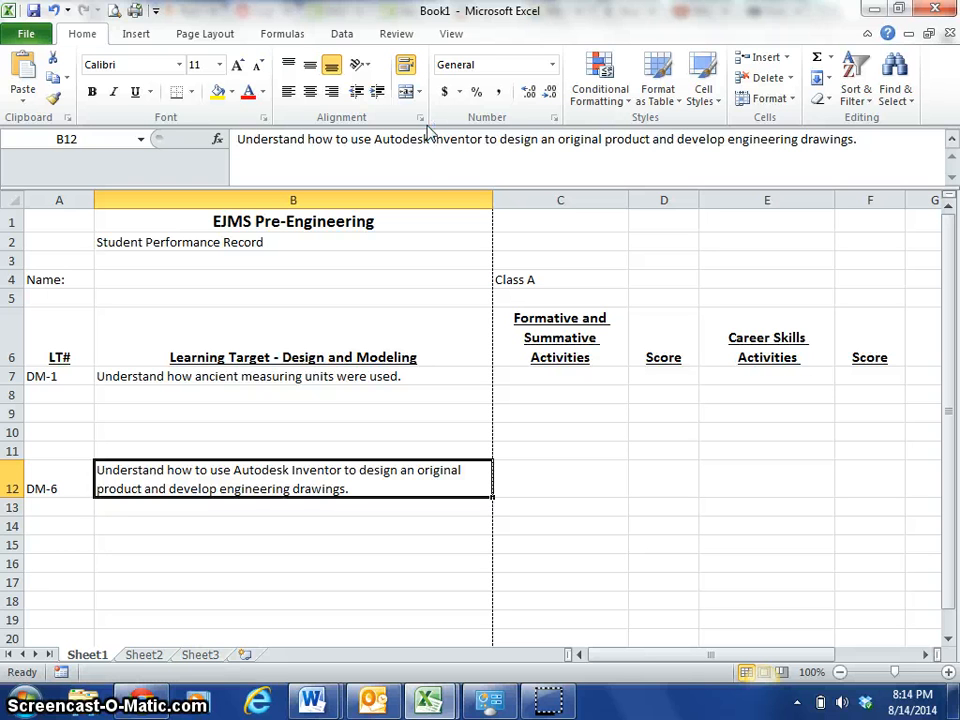
pyautogui.click(408, 150)
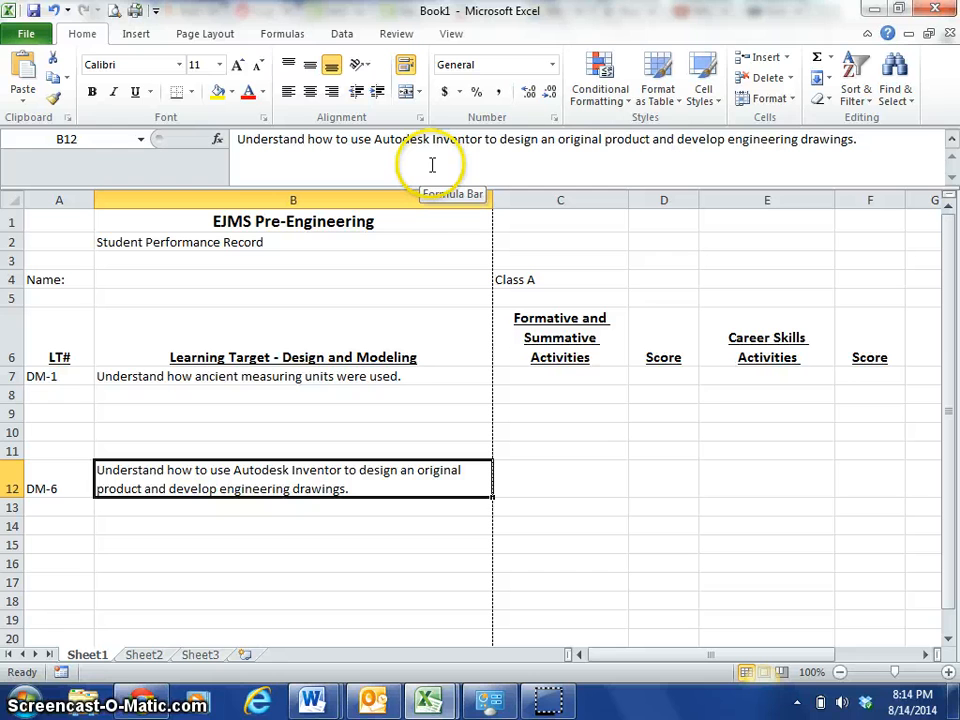